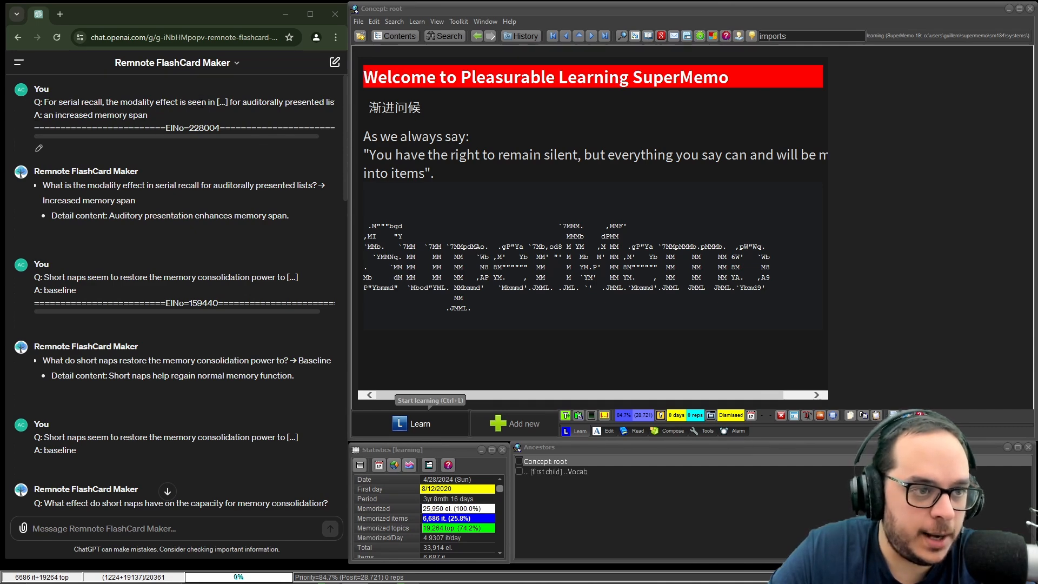
# Step: Review the earlier flashcard conversions by Remnote FlashCard Maker and MutateFlashcard in the chat history
pyautogui.scroll(-15, 198, 260)
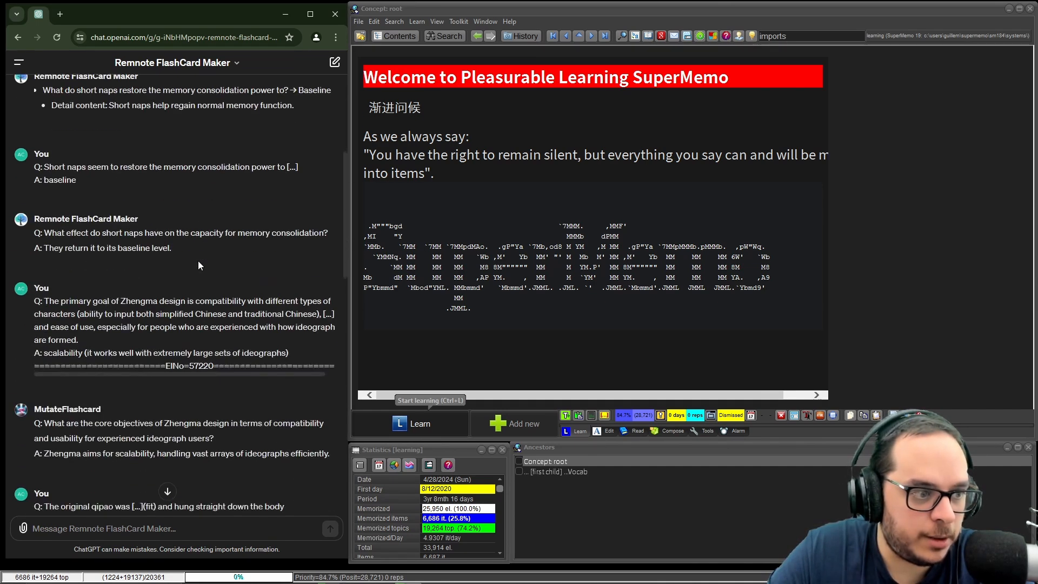
pyautogui.scroll(-5, 198, 261)
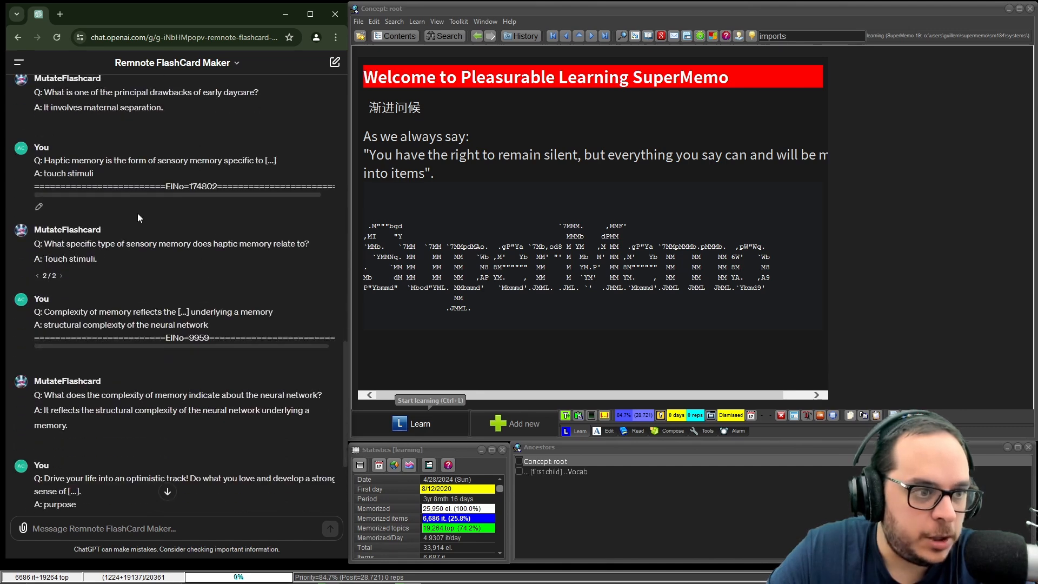
pyautogui.moveTo(167, 186); pyautogui.dragTo(244, 183)
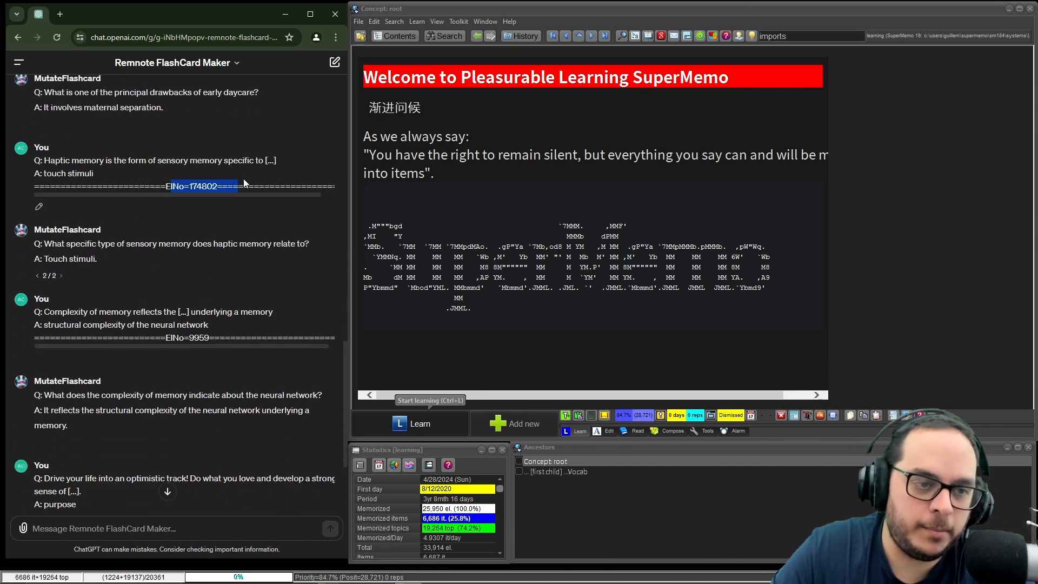
pyautogui.scroll(15, 208, 259)
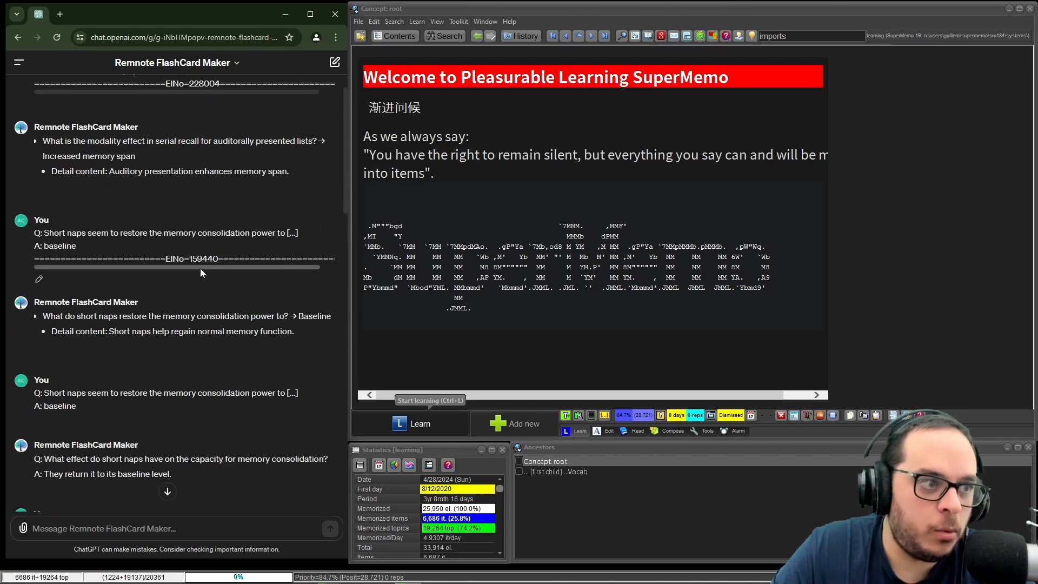
pyautogui.scroll(-9, 199, 270)
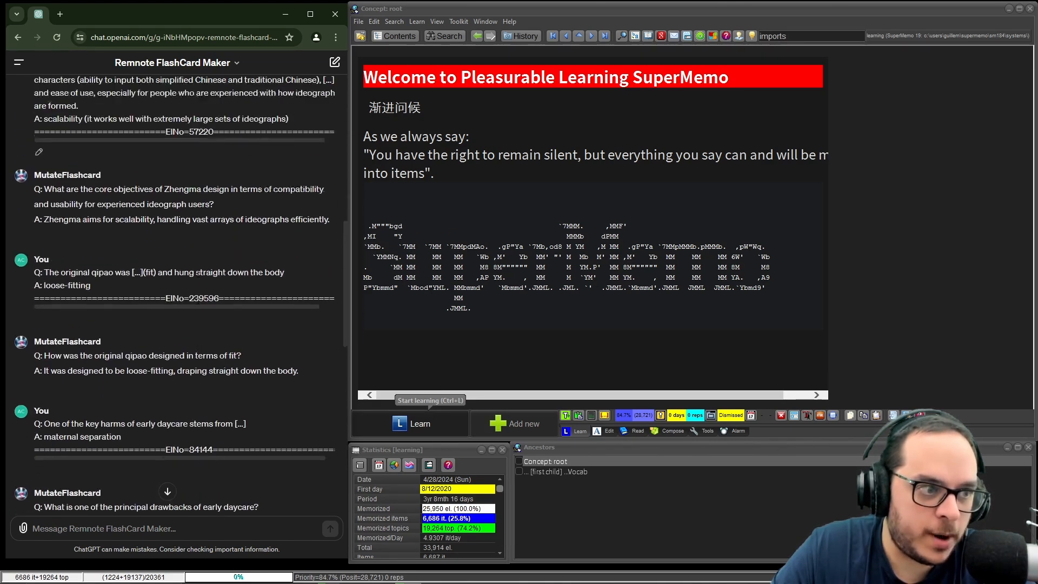
pyautogui.scroll(2, 198, 273)
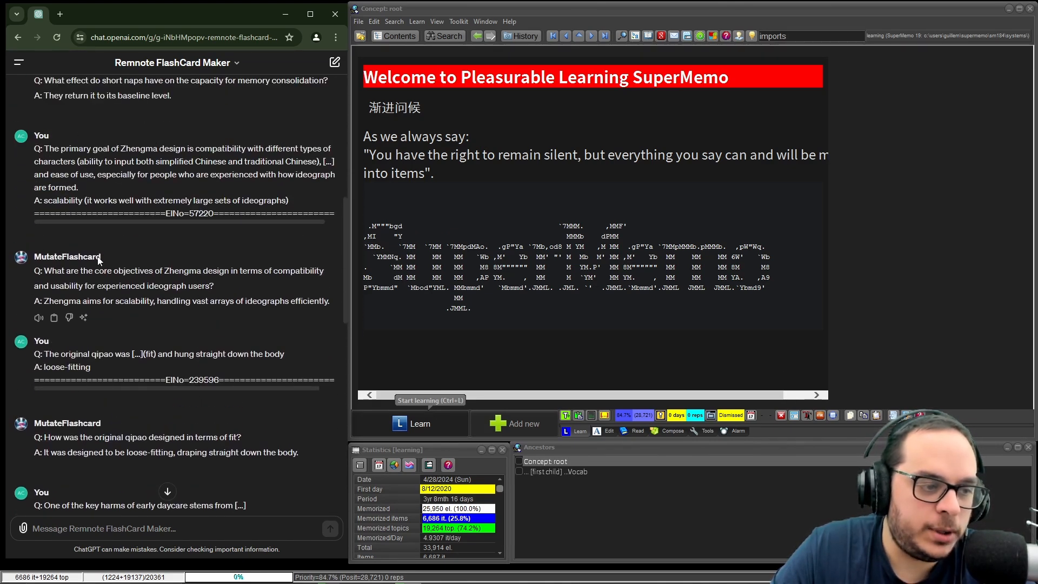
pyautogui.scroll(-5, 151, 303)
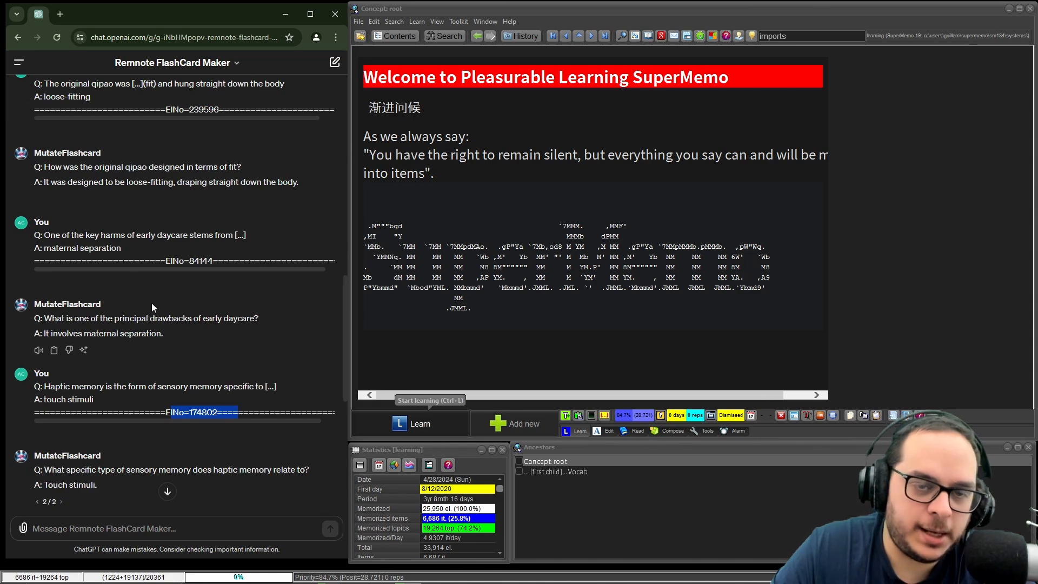
pyautogui.scroll(12, 141, 316)
pyautogui.scroll(-13, 142, 318)
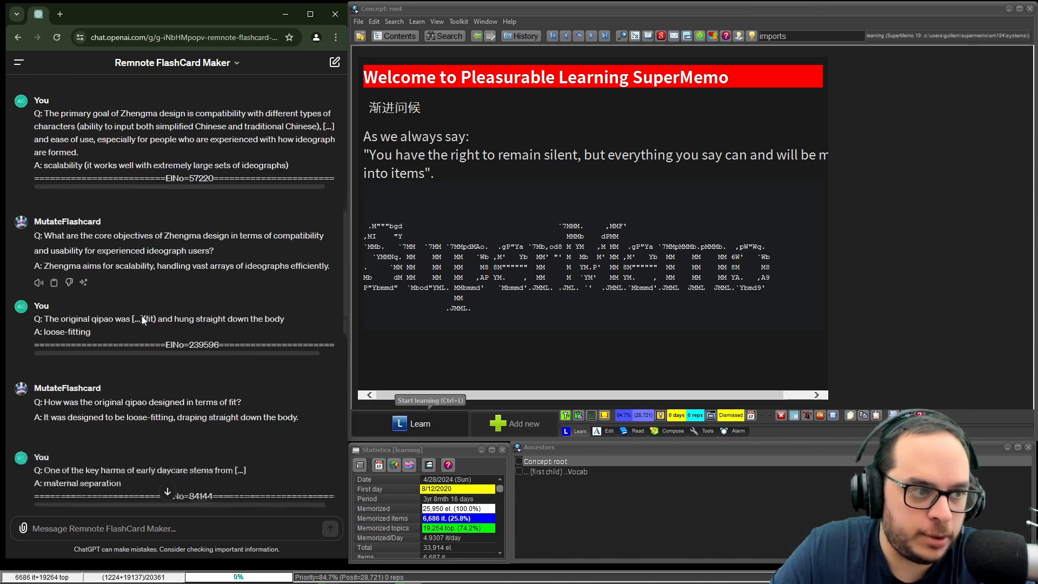
pyautogui.scroll(-5, 142, 317)
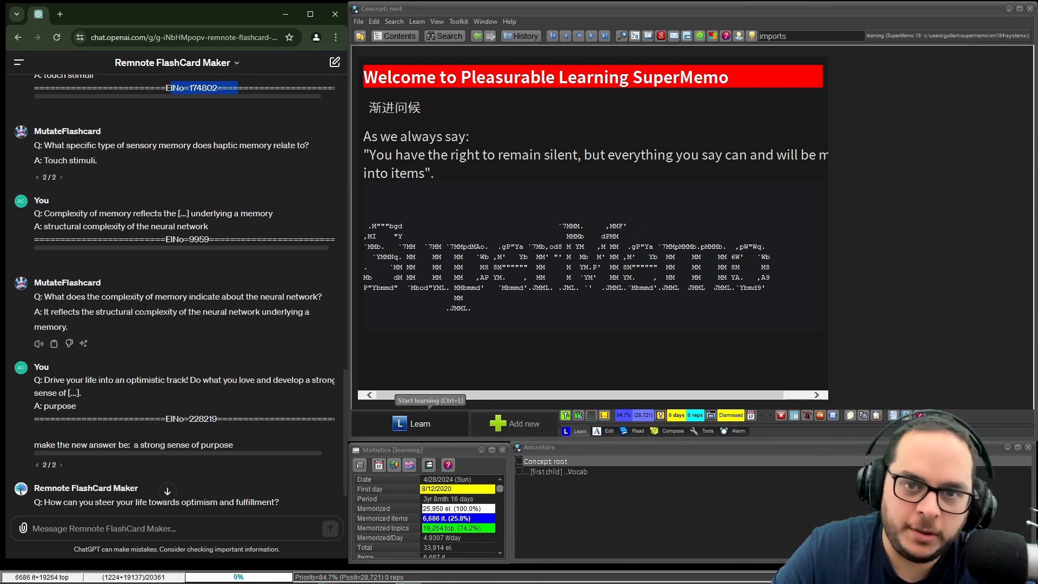
pyautogui.scroll(-1, 192, 377)
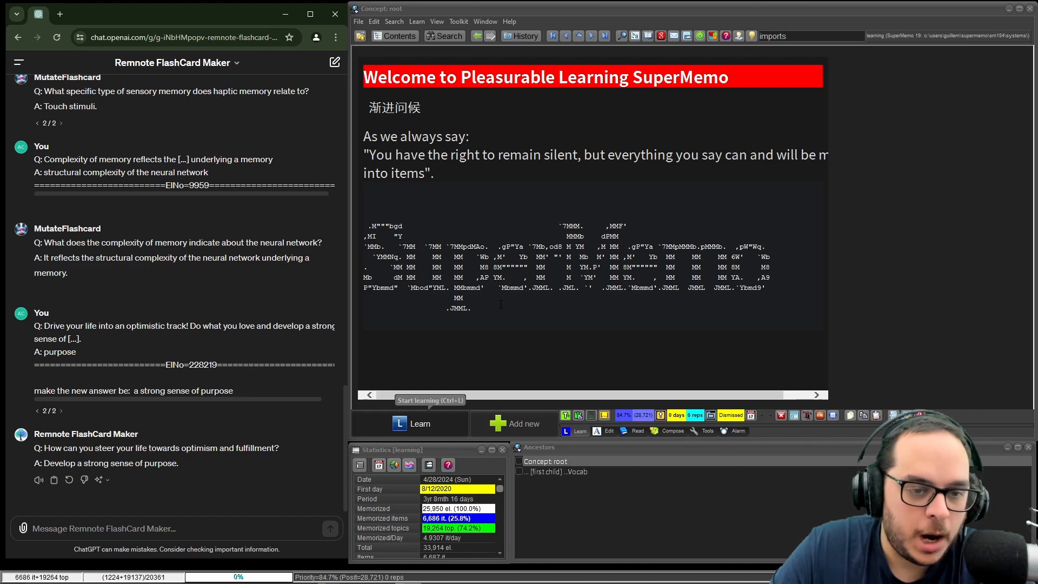
# Step: Start learning in SuperMemo and copy the question and answer of the flashcard about the stimulator of cellular metabolism
pyautogui.click(438, 22)
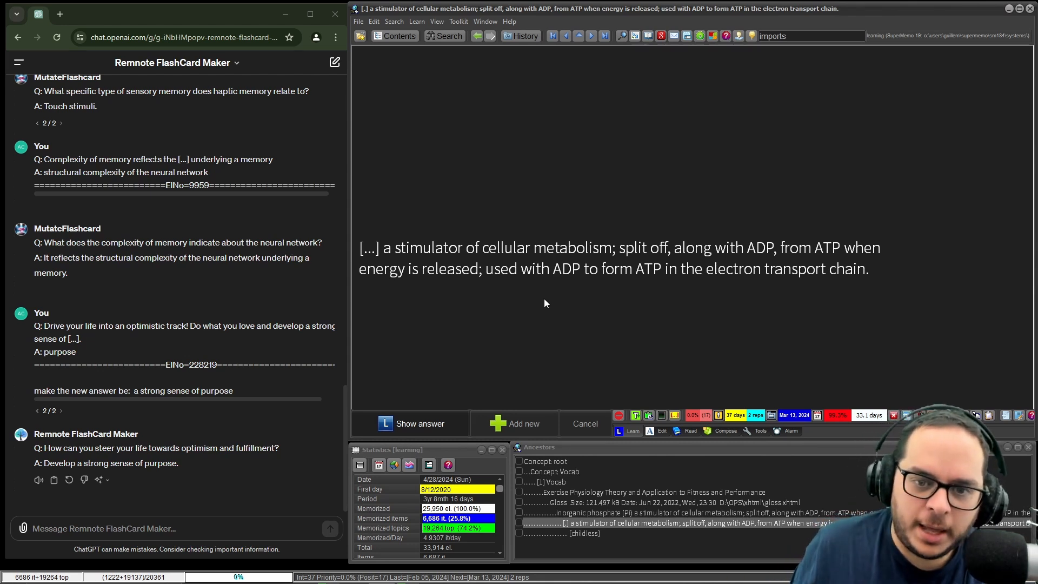
pyautogui.rightClick(353, 221)
pyautogui.moveTo(417, 303)
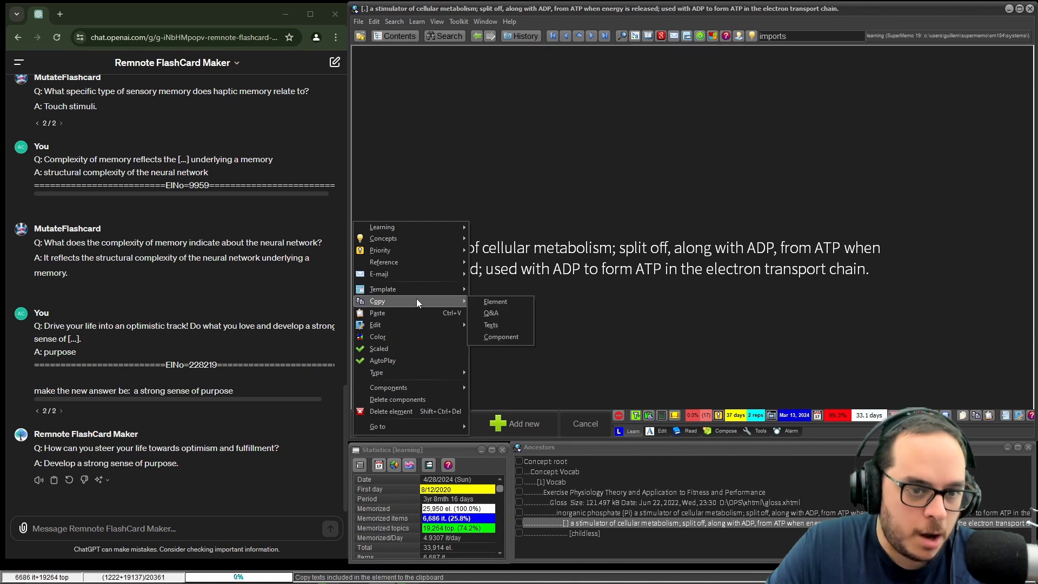
pyautogui.click(506, 313)
# Step: Switch to ChatGPT and send the copied question and answer to Remnote FlashCard Maker
pyautogui.click(204, 529)
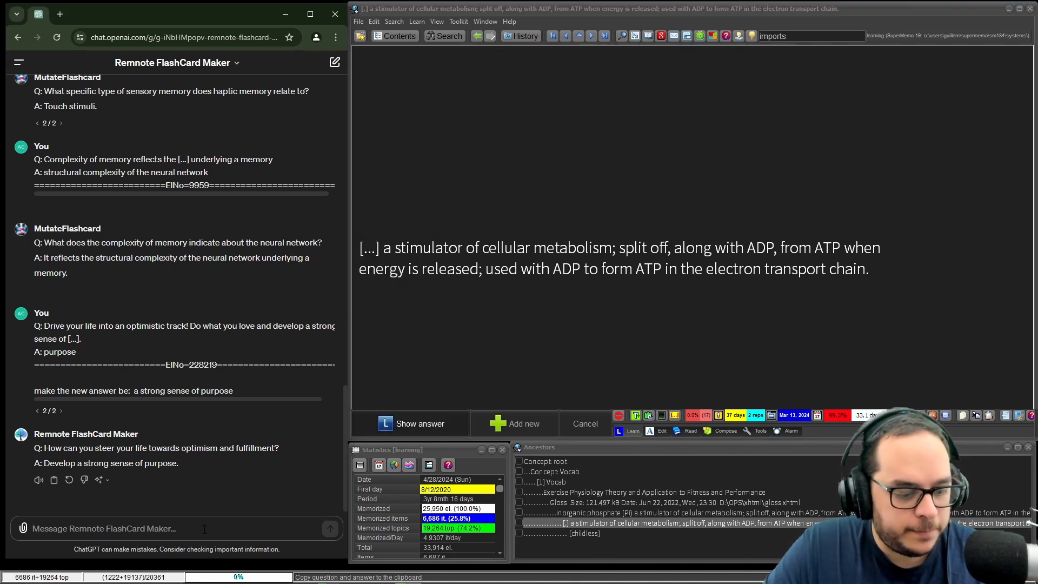
pyautogui.hotkey('ctrl', 'v')
pyautogui.press('Return')
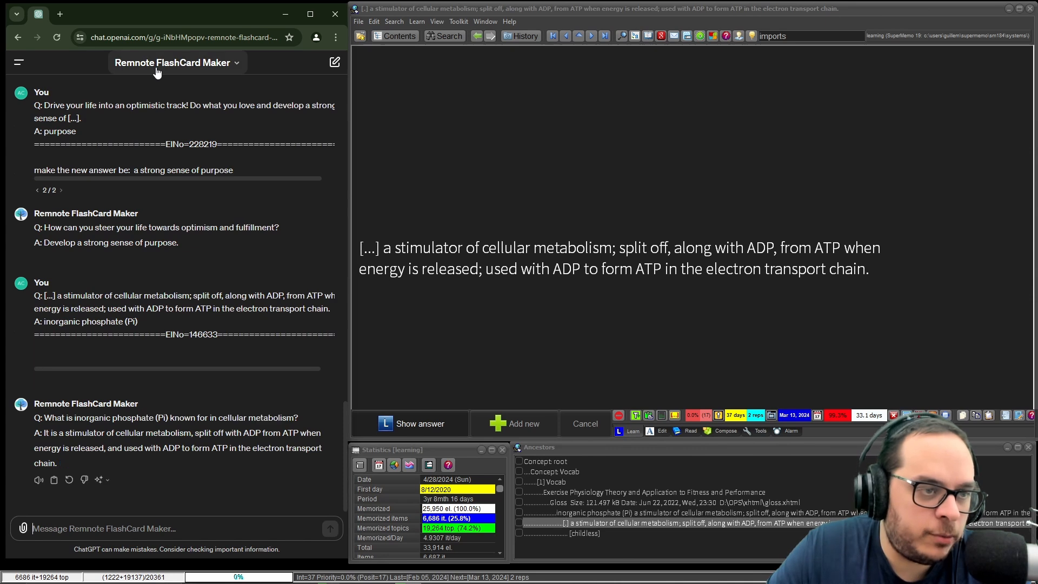
pyautogui.click(156, 66)
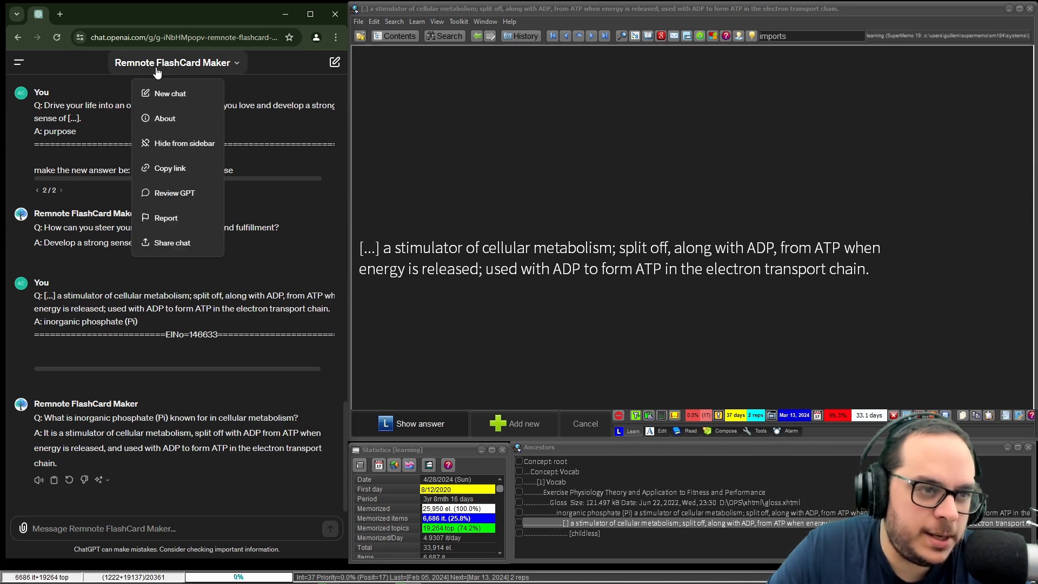
pyautogui.click(258, 67)
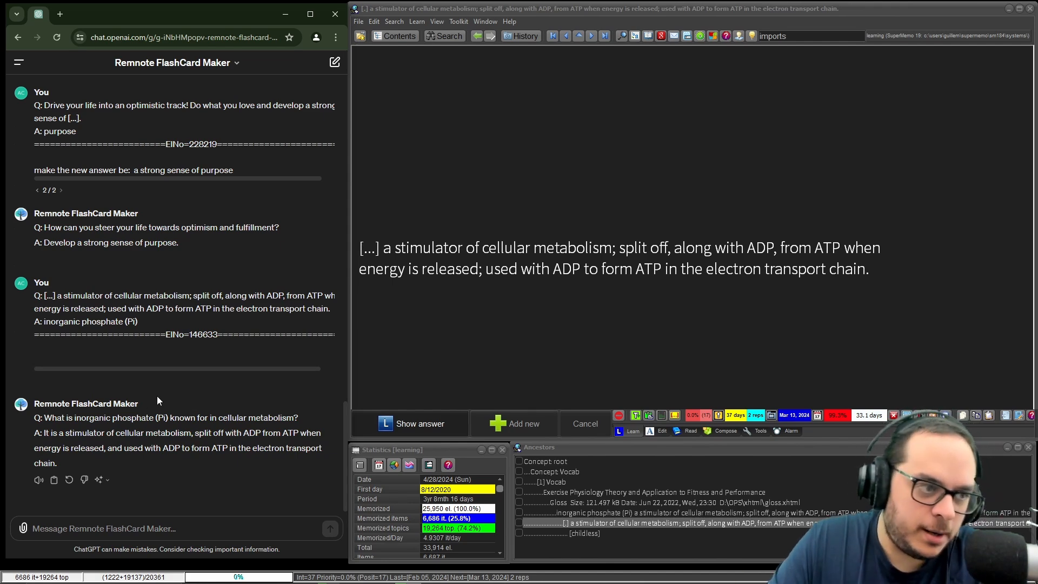
pyautogui.scroll(9, 155, 395)
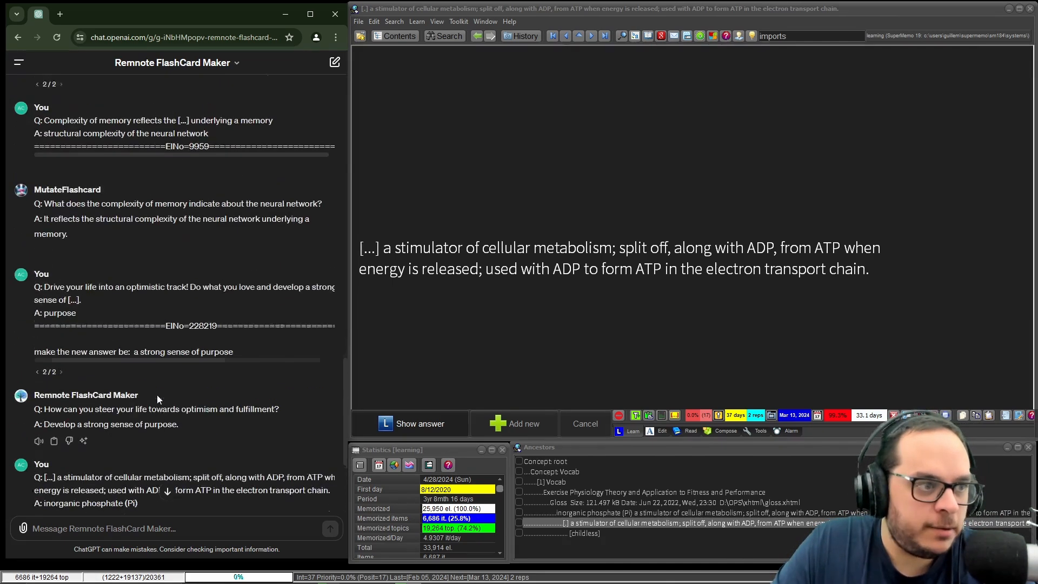
pyautogui.scroll(-10, 157, 395)
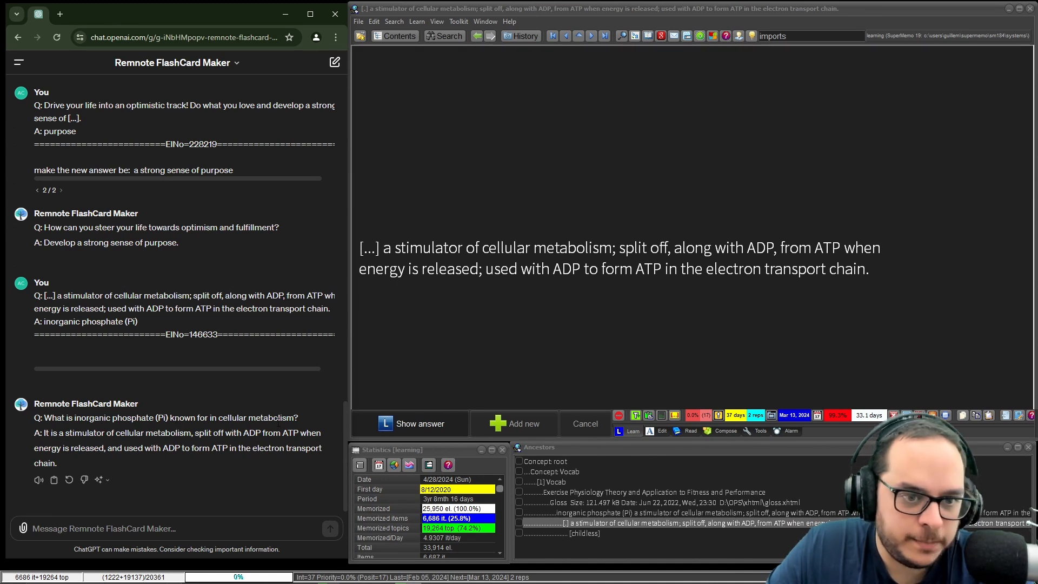
# Step: Reveal the flashcard's answer in SuperMemo and choose MutateFlashcard as the GPT addressed in the ChatGPT conversation
pyautogui.click(420, 423)
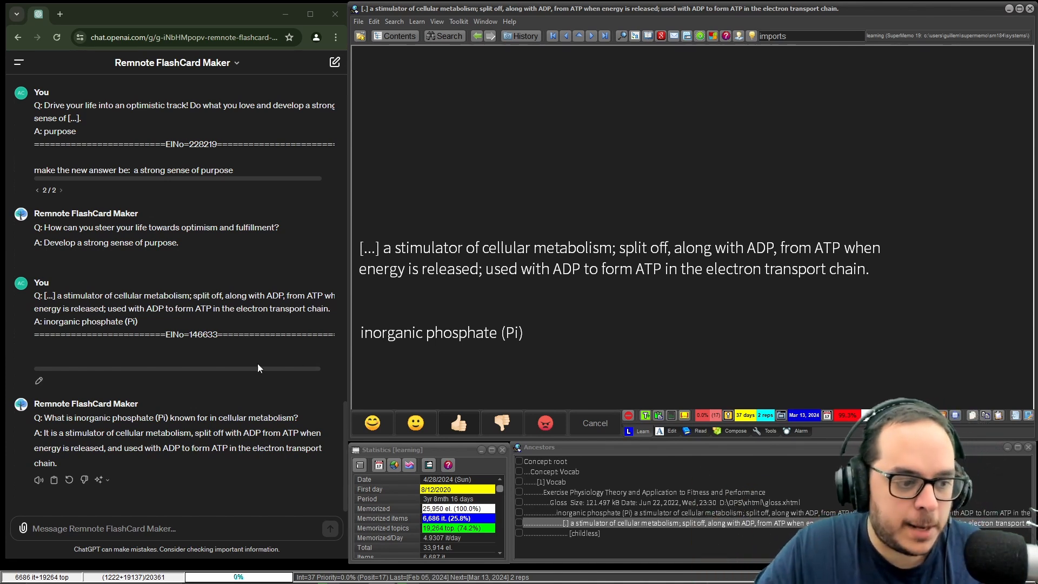
pyautogui.click(182, 518)
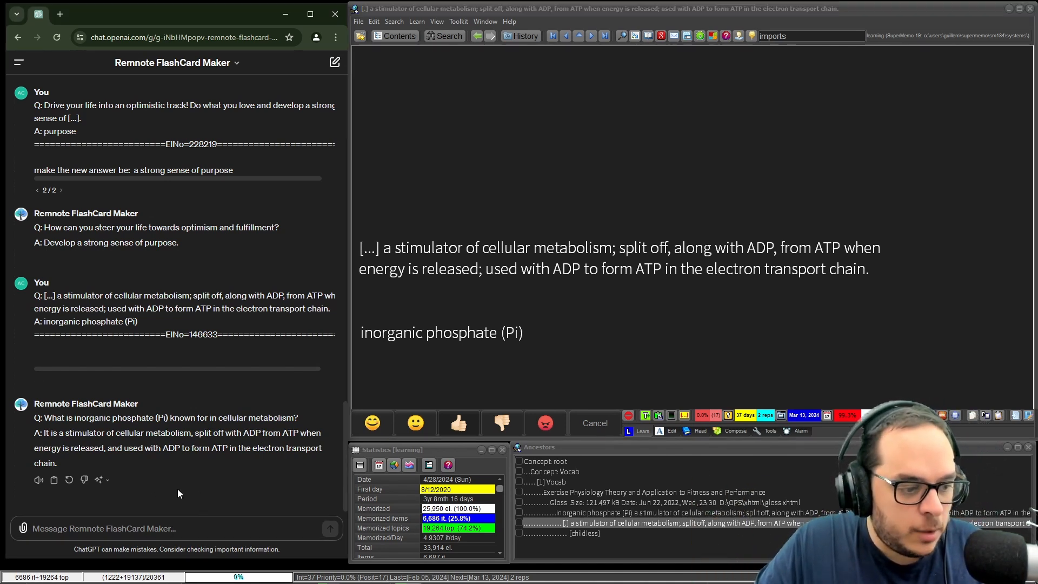
pyautogui.write('@')
pyautogui.click(132, 448)
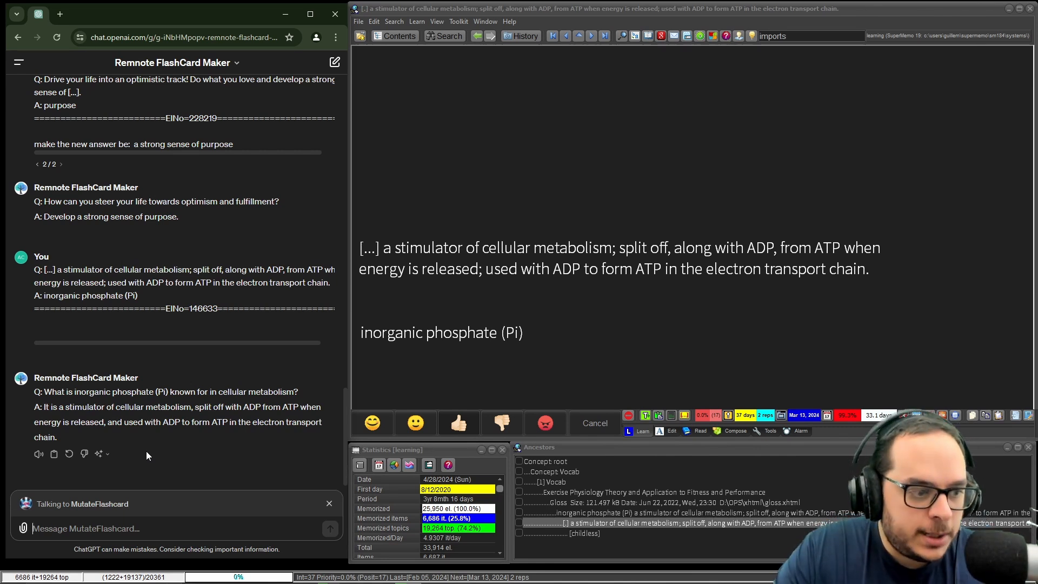
# Step: Send MutateFlashcard the message "rephrase the question so the answer is inorganic phosphate (Pi)"
pyautogui.write('rep')
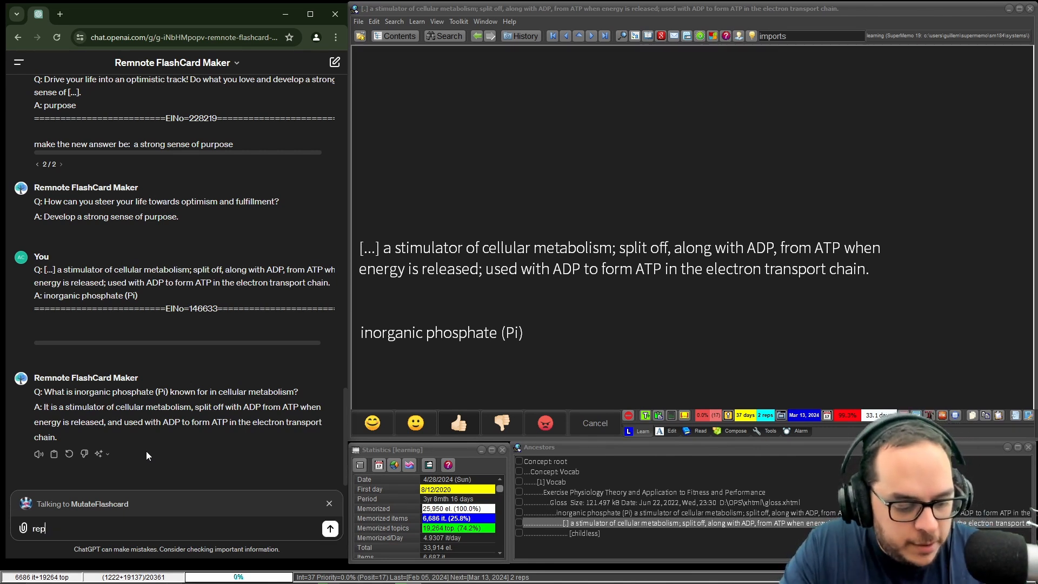
pyautogui.write('frase the question so')
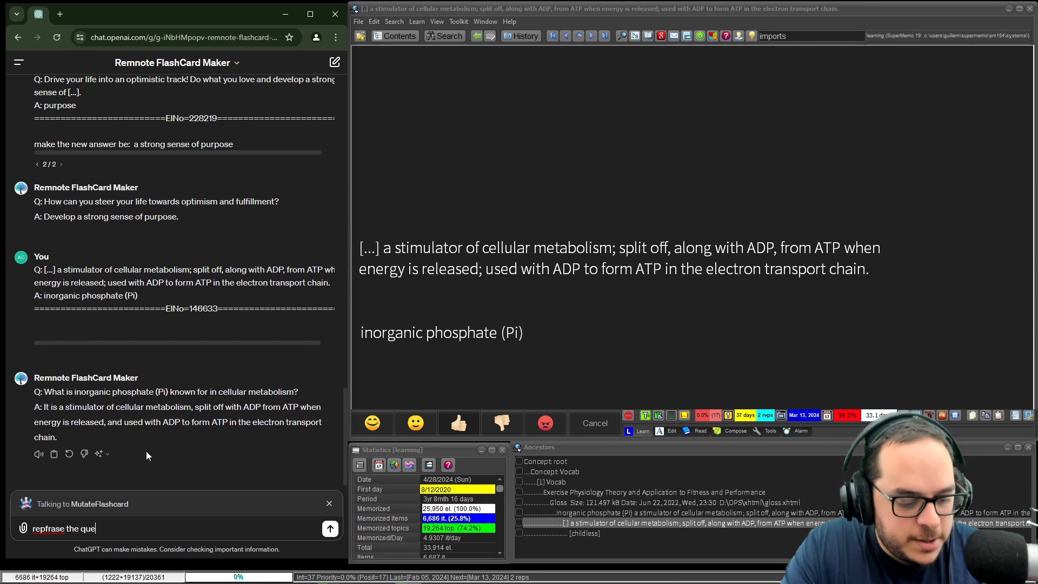
pyautogui.write(' the answer is inorganic phosphate (Pi')
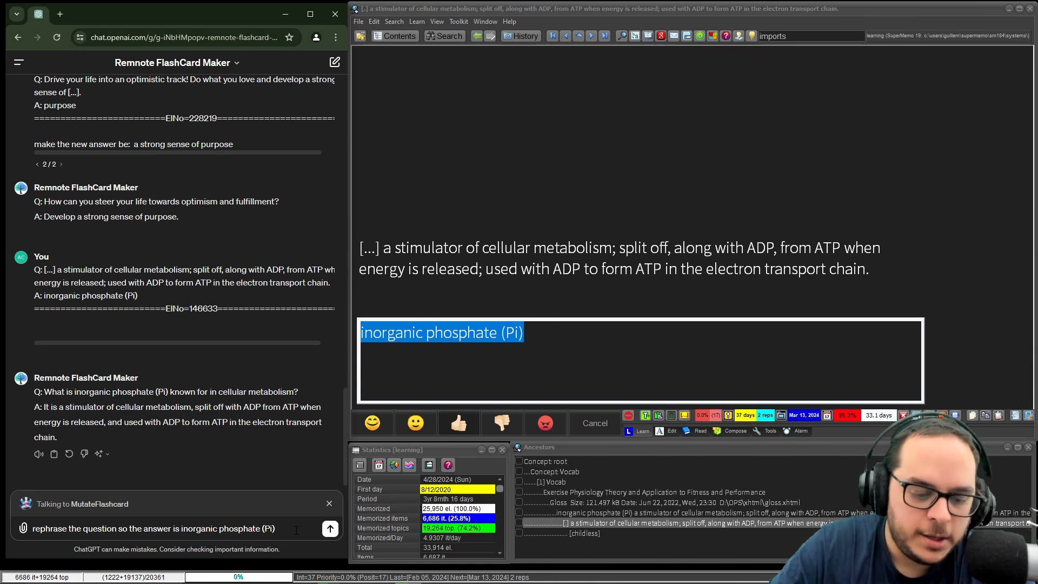
pyautogui.hotkey('shift', 'Return')
pyautogui.press('Return')
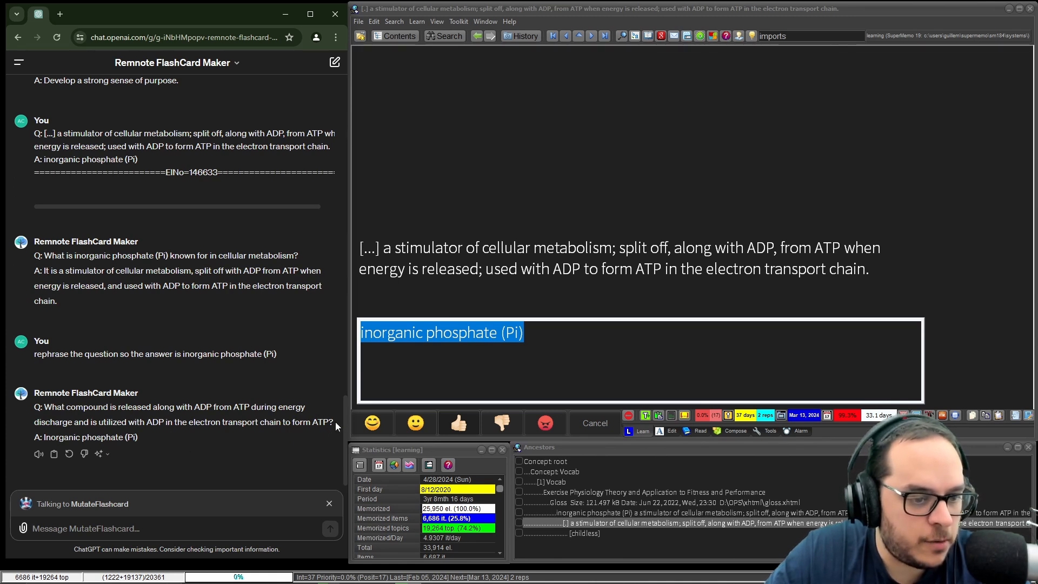
# Step: Copy the rephrased question from the latest chat reply and extend the question box upward on the SuperMemo flashcard
pyautogui.moveTo(336, 422); pyautogui.dragTo(46, 409)
pyautogui.hotkey('ctrl', 'c')
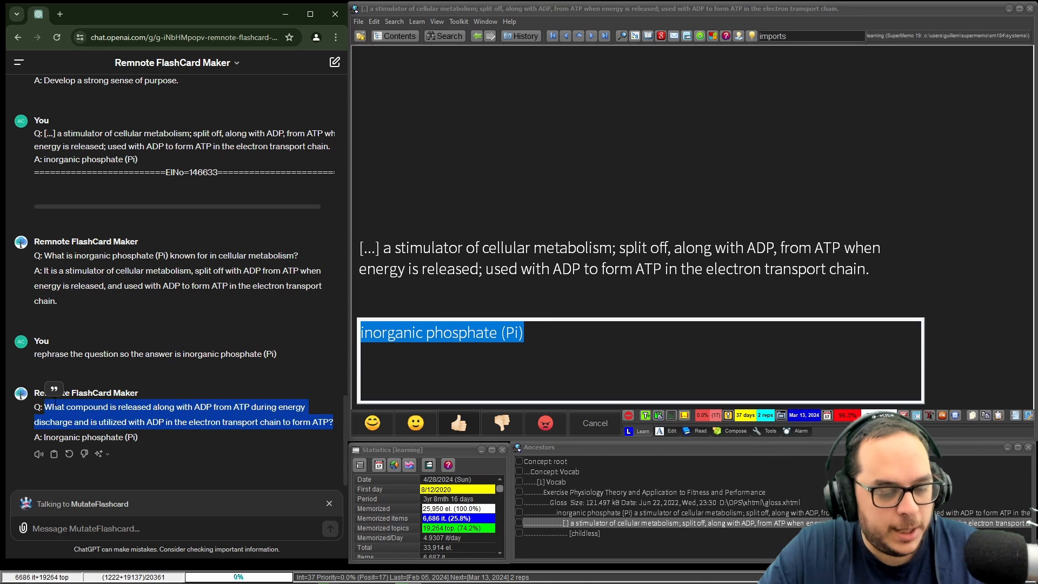
pyautogui.click(370, 258)
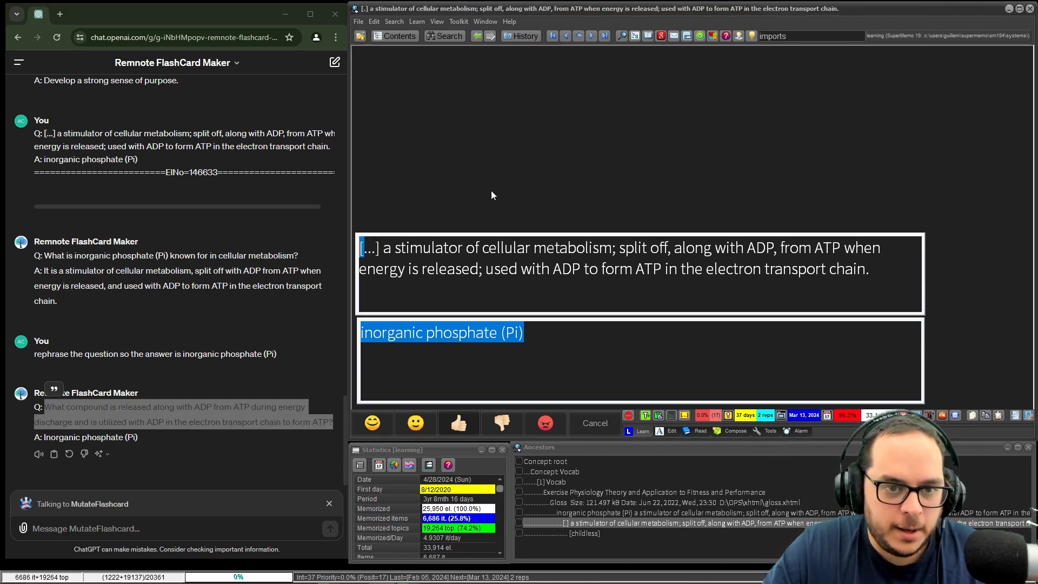
pyautogui.moveTo(572, 234); pyautogui.dragTo(572, 158)
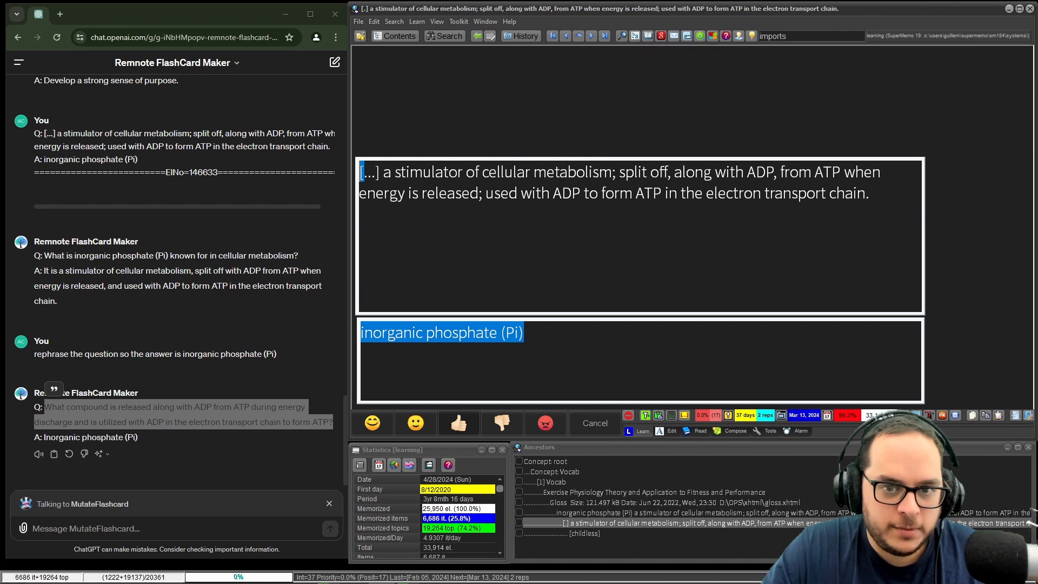
# Step: Paste the rephrased question on a new line below the original text in the flashcard's question box
pyautogui.click(870, 193)
pyautogui.press('Return')
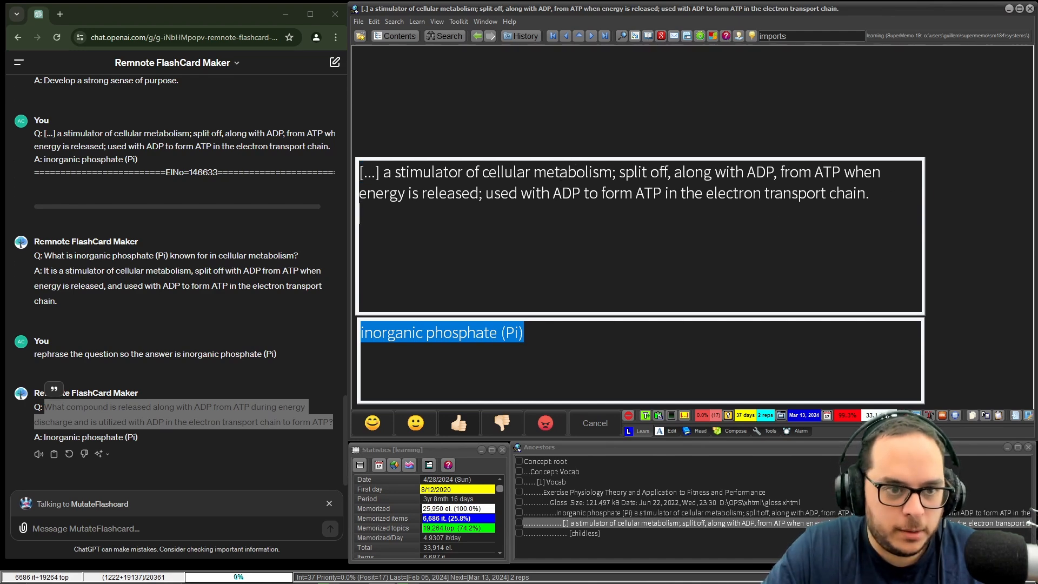
pyautogui.hotkey('ctrl', 'v')
pyautogui.press('Return')
# Step: Compare the wording of the pasted question with the original cloze text in the flashcard's question box
pyautogui.hotkey('shift', 'Right')
pyautogui.hotkey('shift', 'Right')
pyautogui.hotkey('shift', 'Right')
pyautogui.hotkey('shift', 'Right')
pyautogui.hotkey('shift', 'Right')
pyautogui.hotkey('shift', 'Right')
pyautogui.hotkey('shift', 'Right')
pyautogui.hotkey('shift', 'Right')
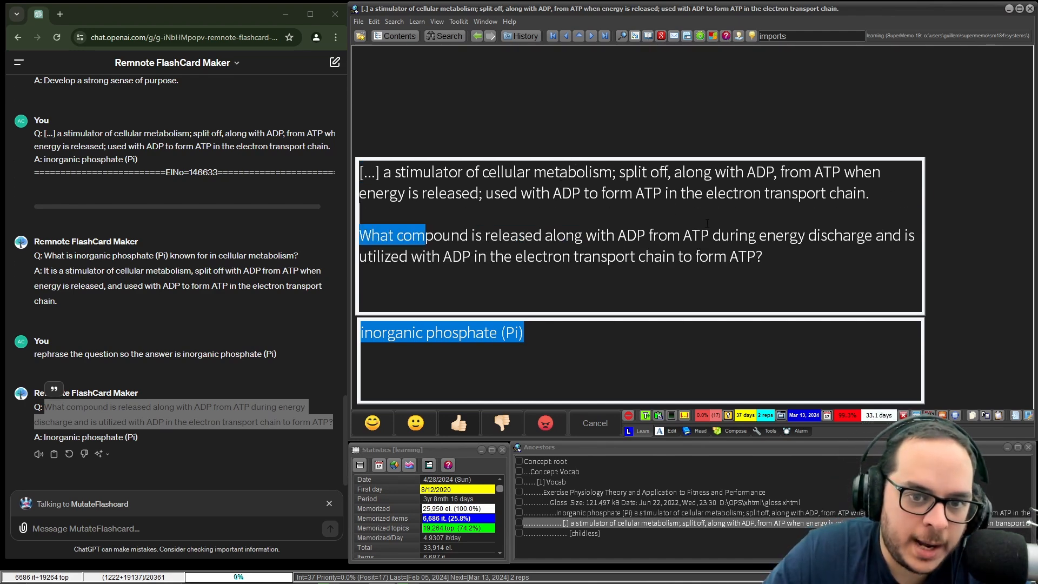
pyautogui.moveTo(707, 223); pyautogui.dragTo(714, 256)
pyautogui.moveTo(616, 172); pyautogui.dragTo(671, 172)
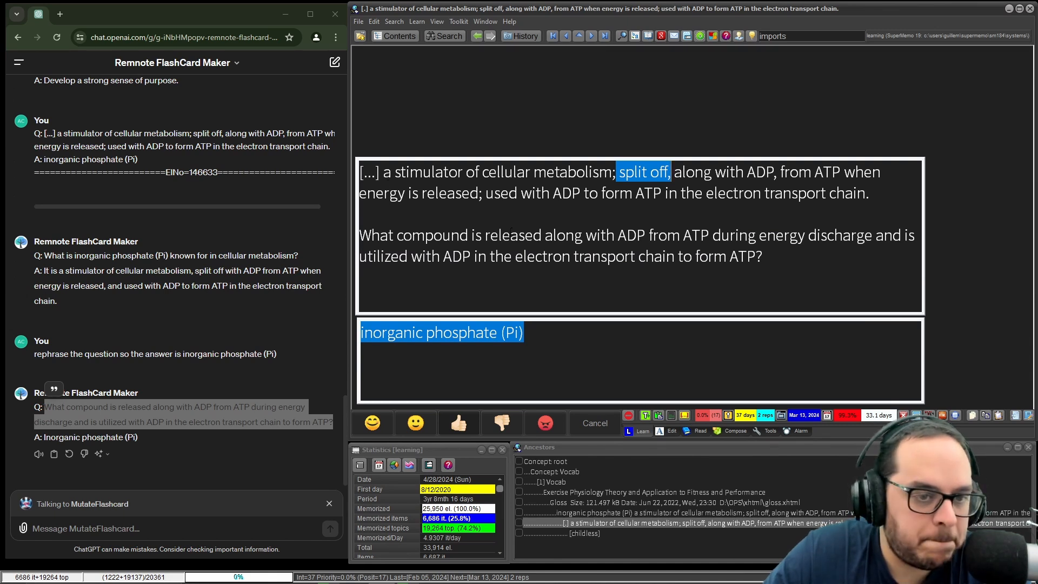
pyautogui.moveTo(403, 234); pyautogui.dragTo(413, 234)
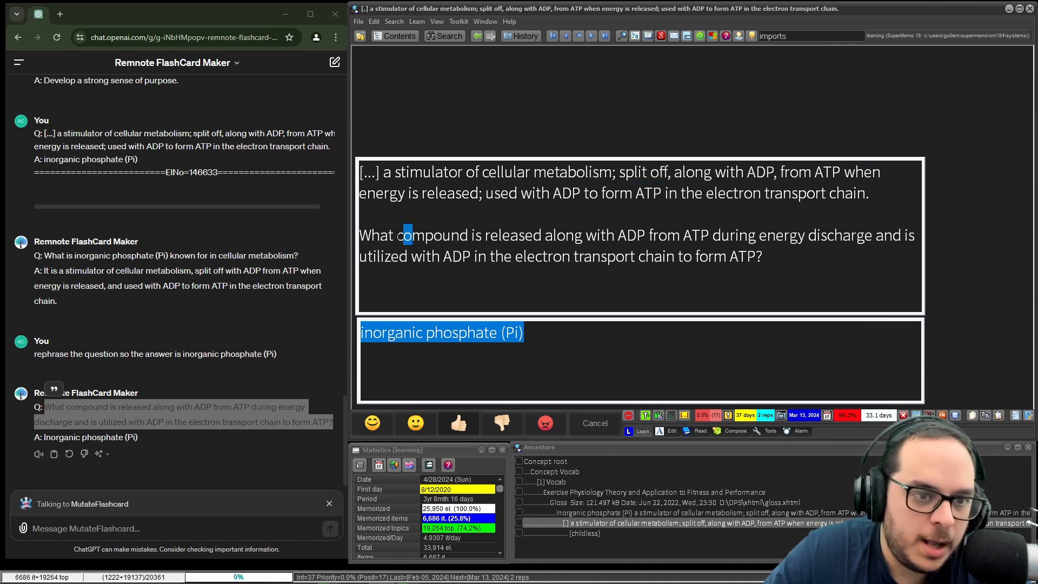
pyautogui.click(401, 236)
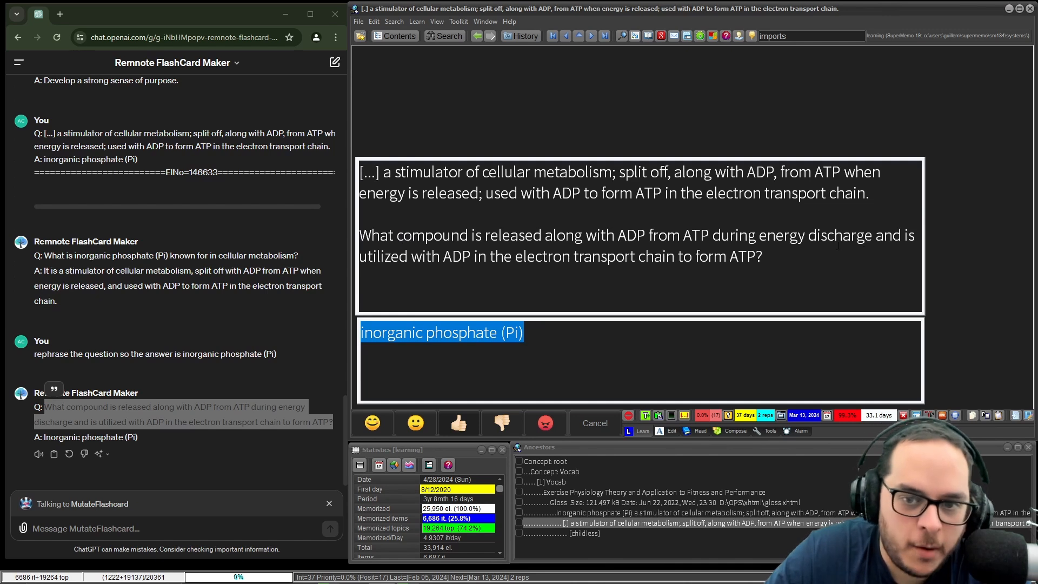
pyautogui.moveTo(871, 193); pyautogui.dragTo(349, 111)
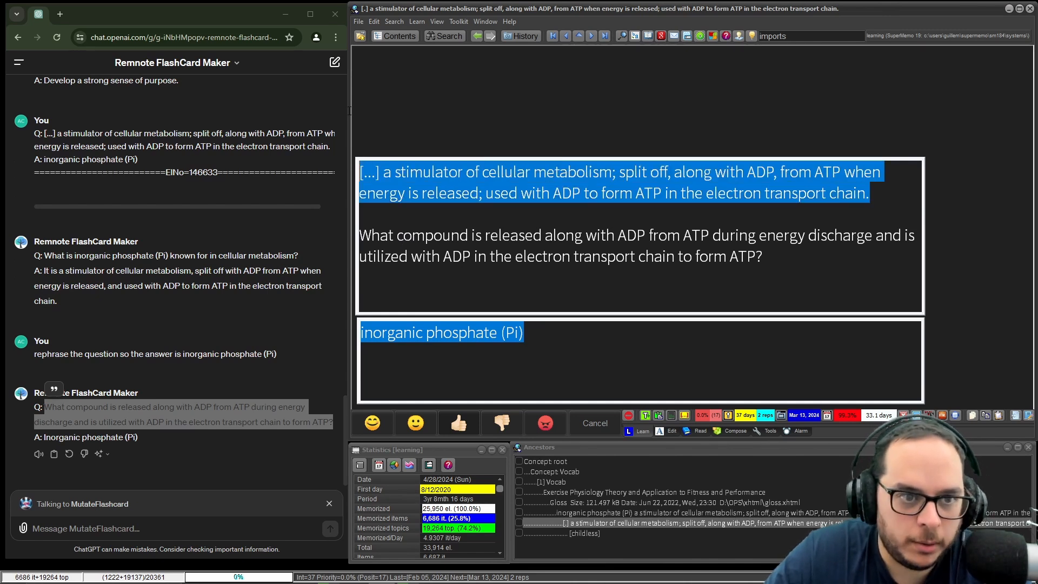
pyautogui.click(518, 234)
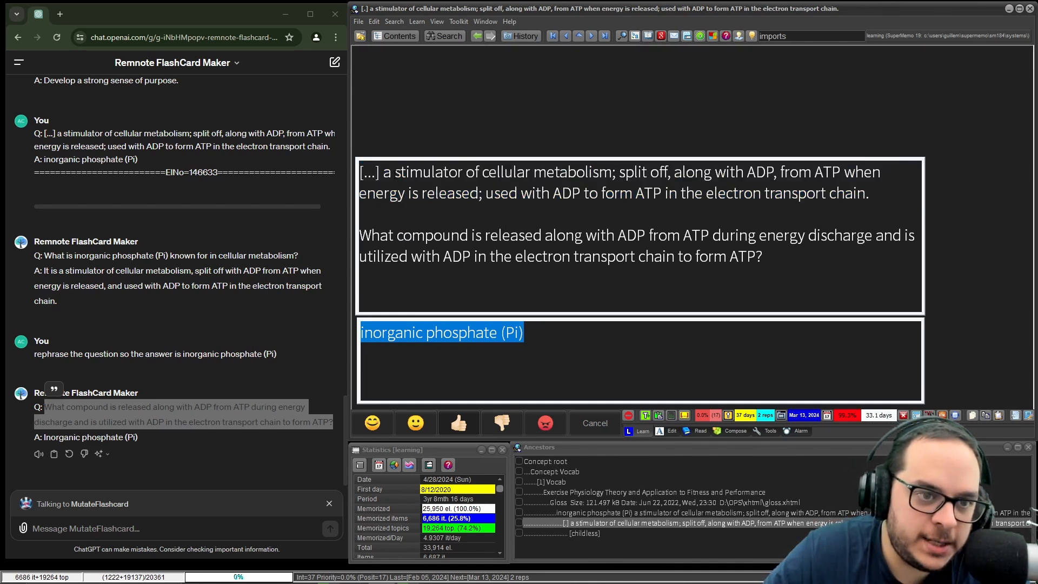
# Step: Delete the original cloze text above the pasted inorganic phosphate question and finish editing the flashcard
pyautogui.moveTo(395, 172); pyautogui.dragTo(611, 175)
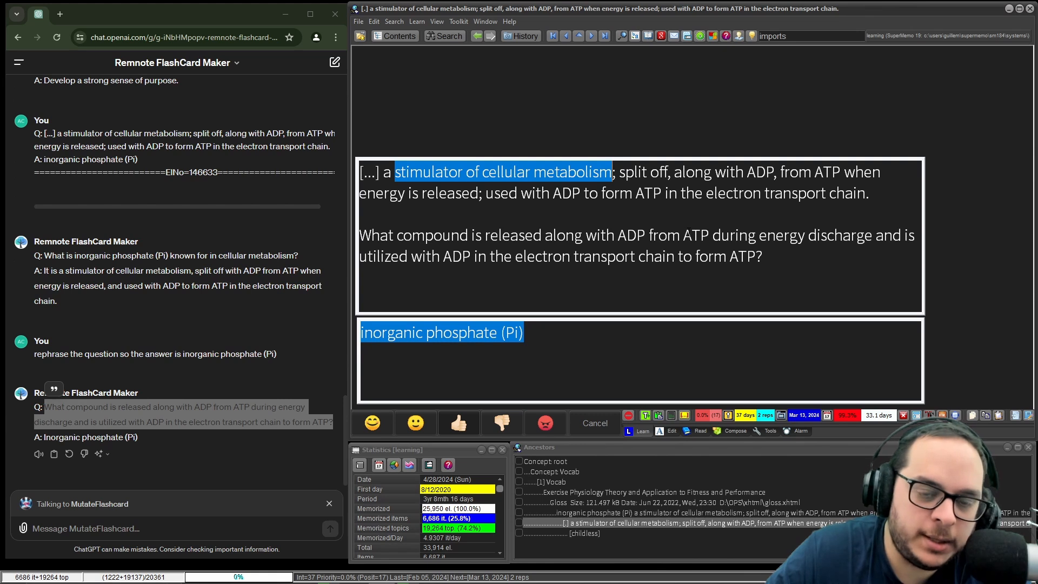
pyautogui.moveTo(871, 193); pyautogui.dragTo(359, 172)
pyautogui.press('Delete')
pyautogui.press('Delete')
pyautogui.press('Delete')
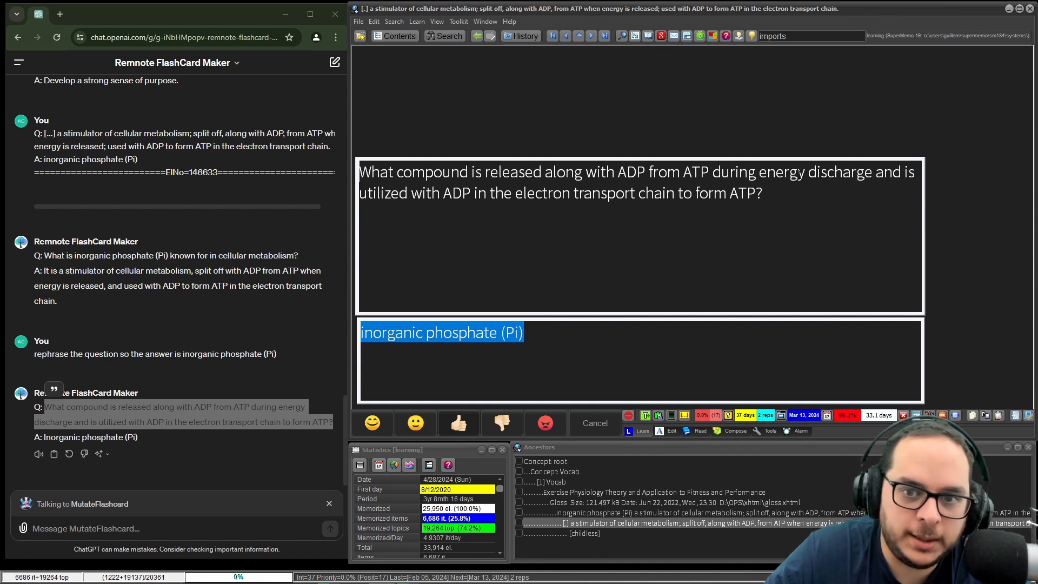
pyautogui.press('Escape')
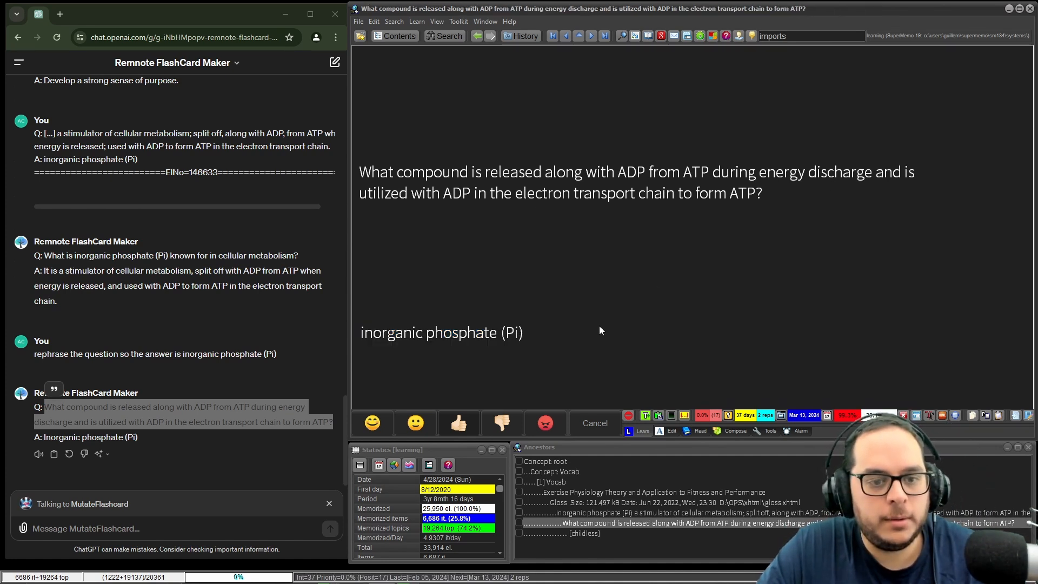
# Step: Grade the inorganic phosphate card as rather correct (grade 3) and accept the SuperMemo 18 interval of 2yr 10mth 4 days
pyautogui.click(463, 412)
pyautogui.click(442, 424)
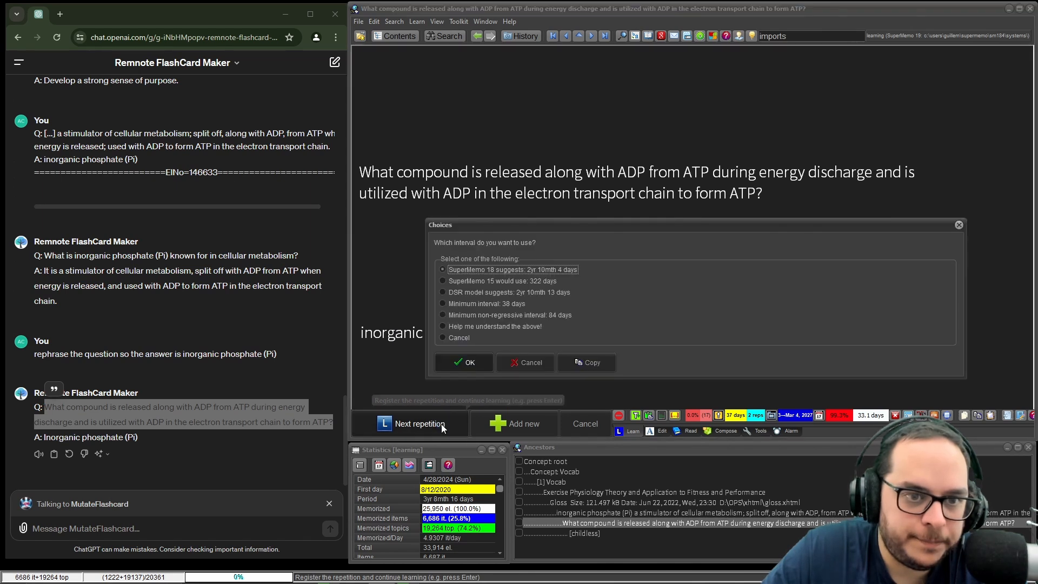
pyautogui.press('Return')
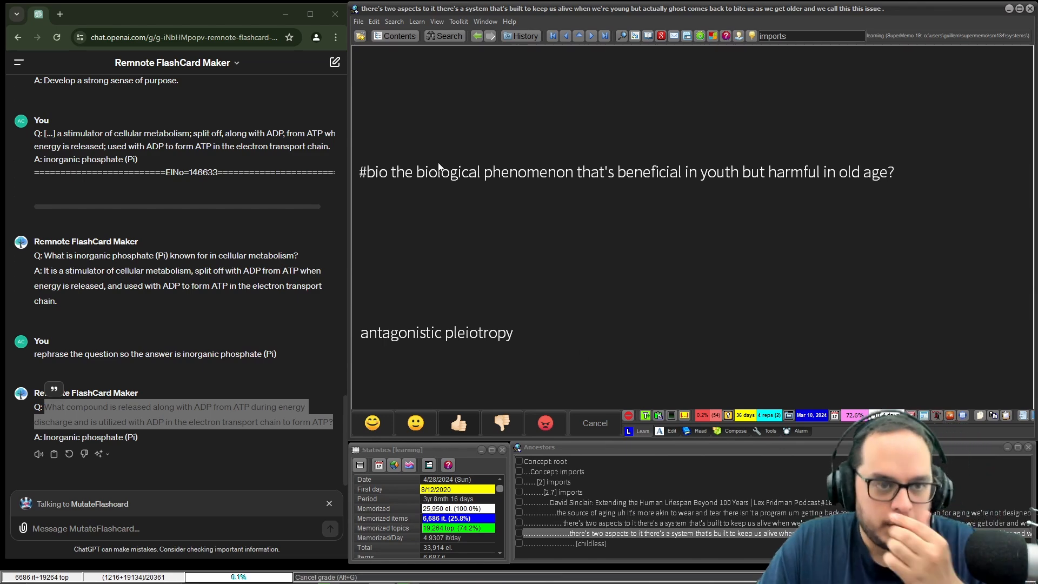
# Step: Copy the antagonistic pleiotropy card's question and answer and send them to MutateFlashcard
pyautogui.rightClick(356, 154)
pyautogui.click(395, 179)
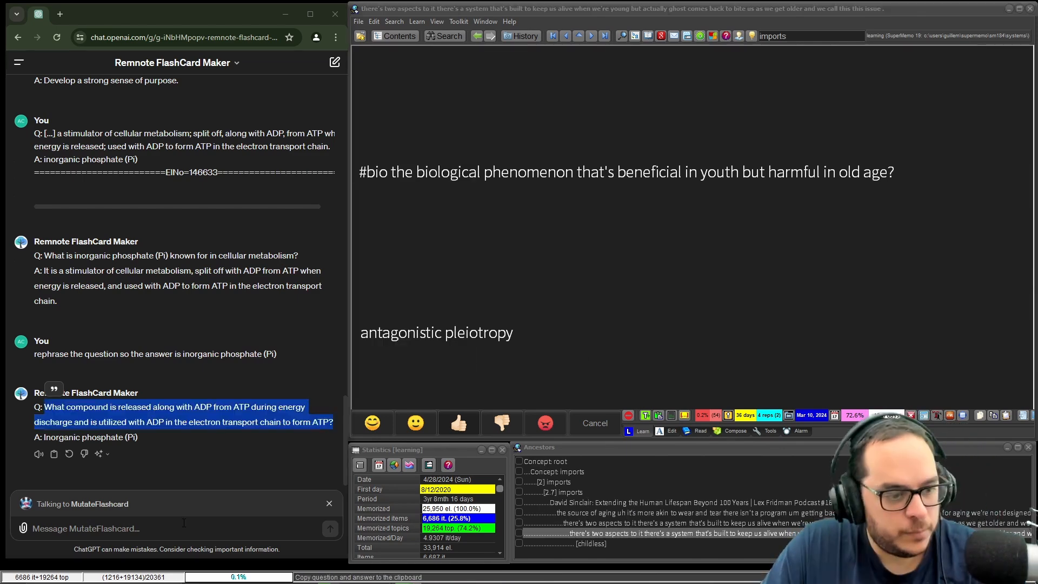
pyautogui.click(184, 523)
pyautogui.hotkey('ctrl', 'v')
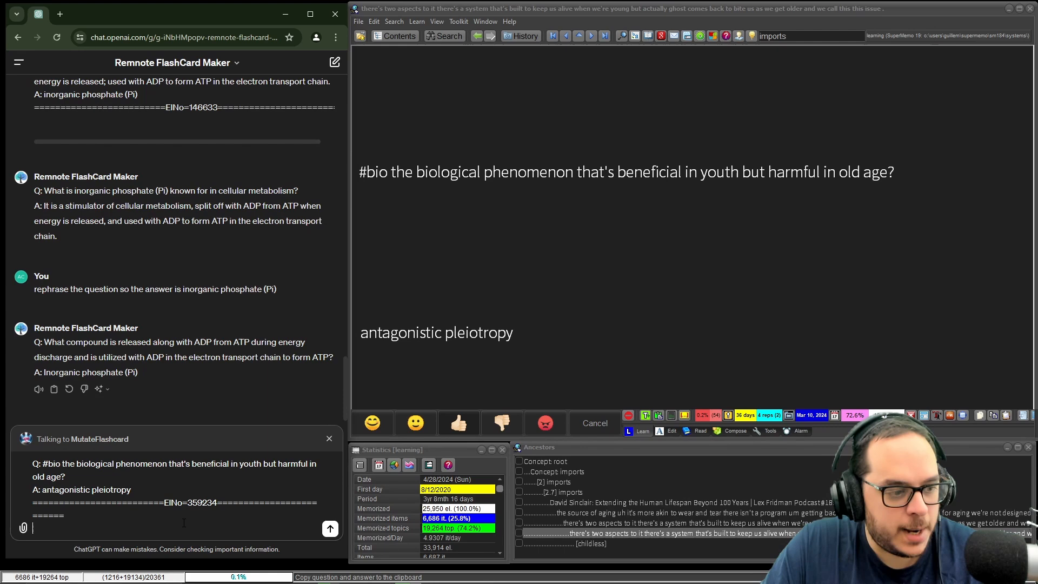
pyautogui.click(327, 530)
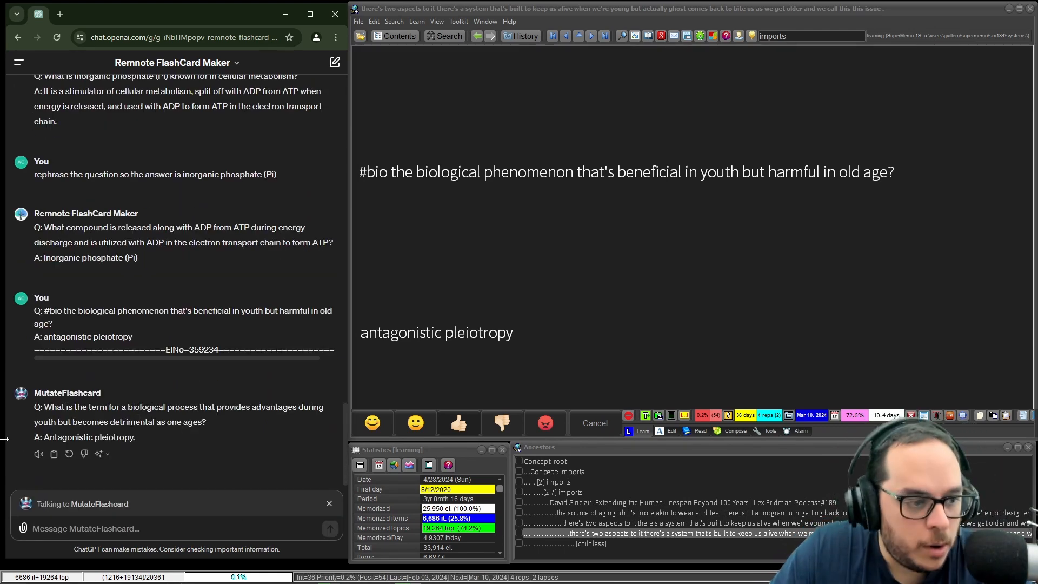
# Step: Examine the rephrased question and answer in MutateFlashcard's reply against the antagonistic pleiotropy card
pyautogui.moveTo(110, 407); pyautogui.dragTo(185, 406)
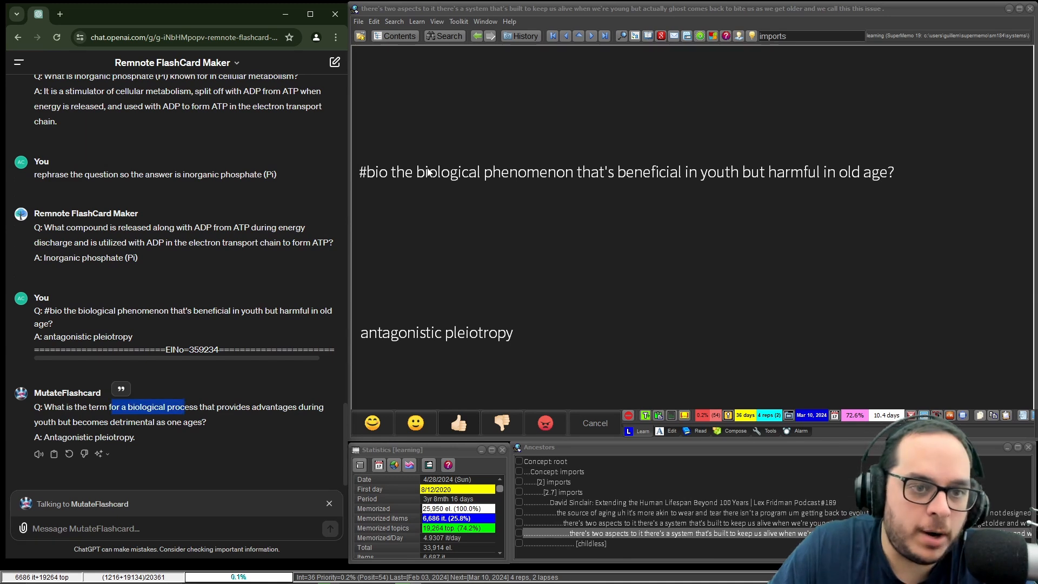
pyautogui.click(77, 437)
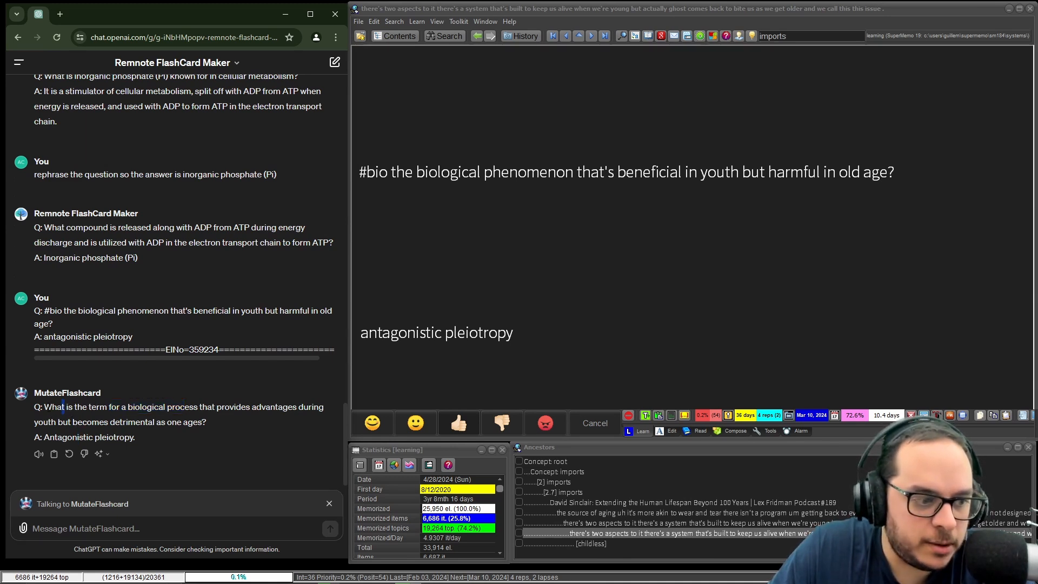
pyautogui.moveTo(45, 407); pyautogui.dragTo(136, 421)
pyautogui.click(203, 422)
pyautogui.moveTo(204, 423); pyautogui.dragTo(44, 412)
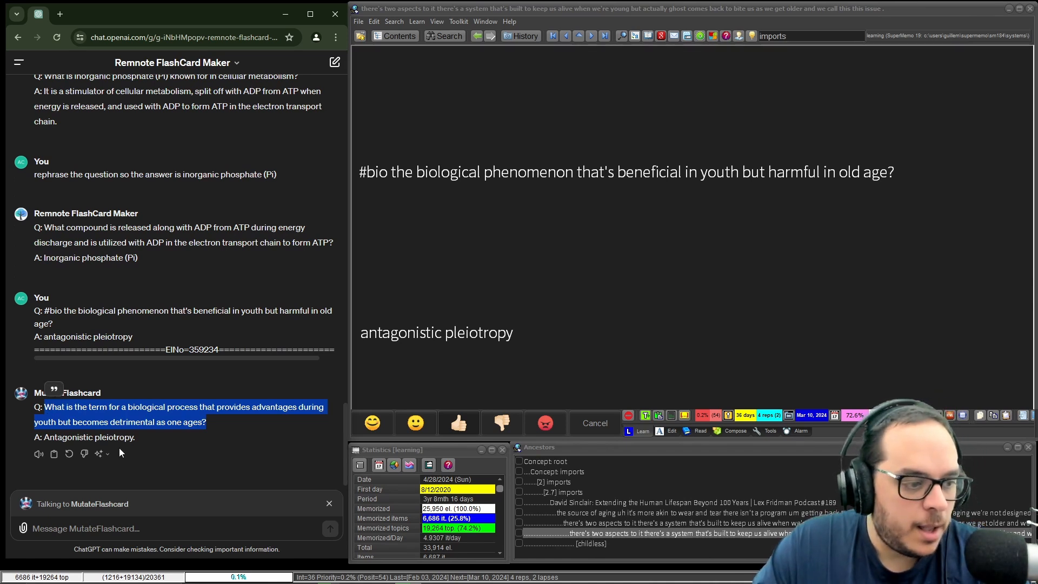
pyautogui.moveTo(45, 437); pyautogui.dragTo(137, 438)
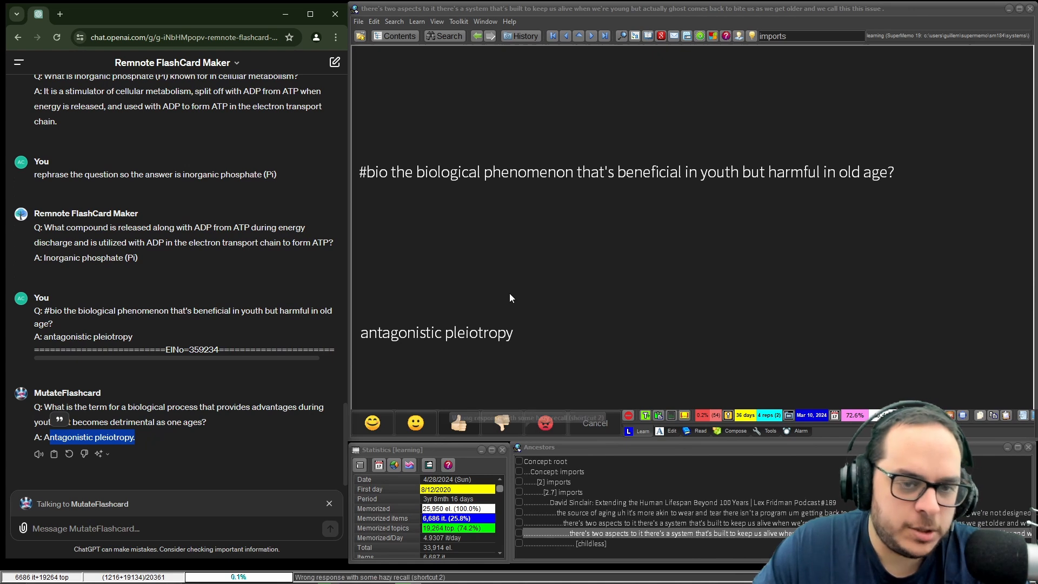
# Step: Grade the antagonistic pleiotropy card as rather correct (grade 3) and accept the SuperMemo 18 interval of 153 days
pyautogui.click(464, 427)
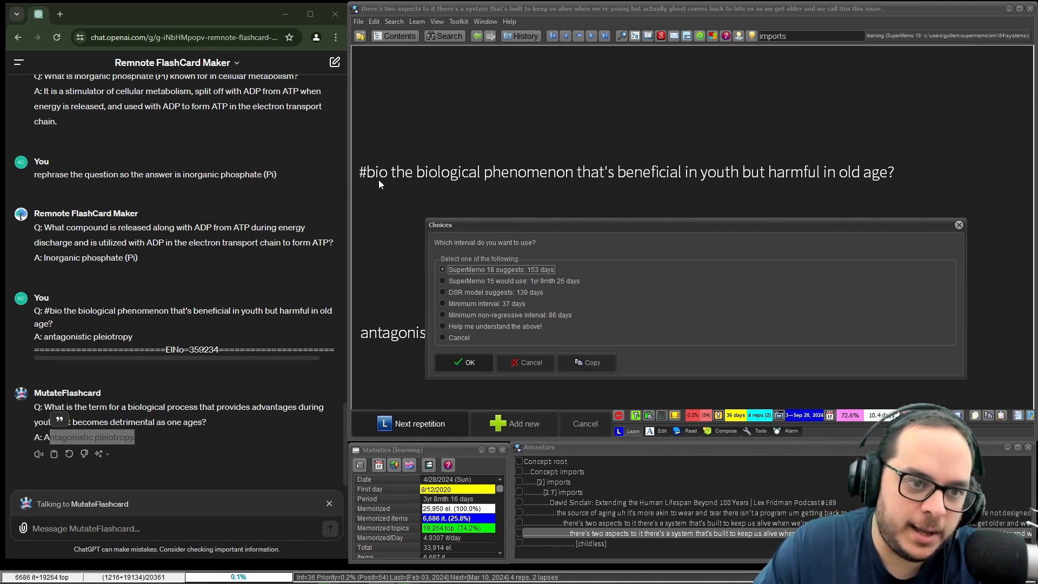
pyautogui.click(462, 362)
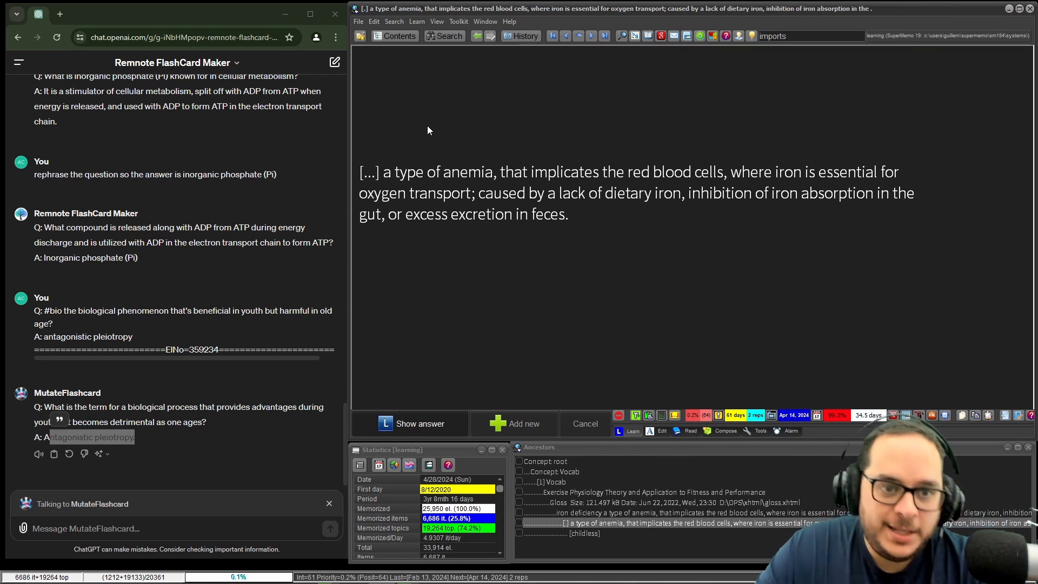
pyautogui.keyDown('alt'); pyautogui.click(479, 194); pyautogui.keyUp('alt')
pyautogui.rightClick(525, 104)
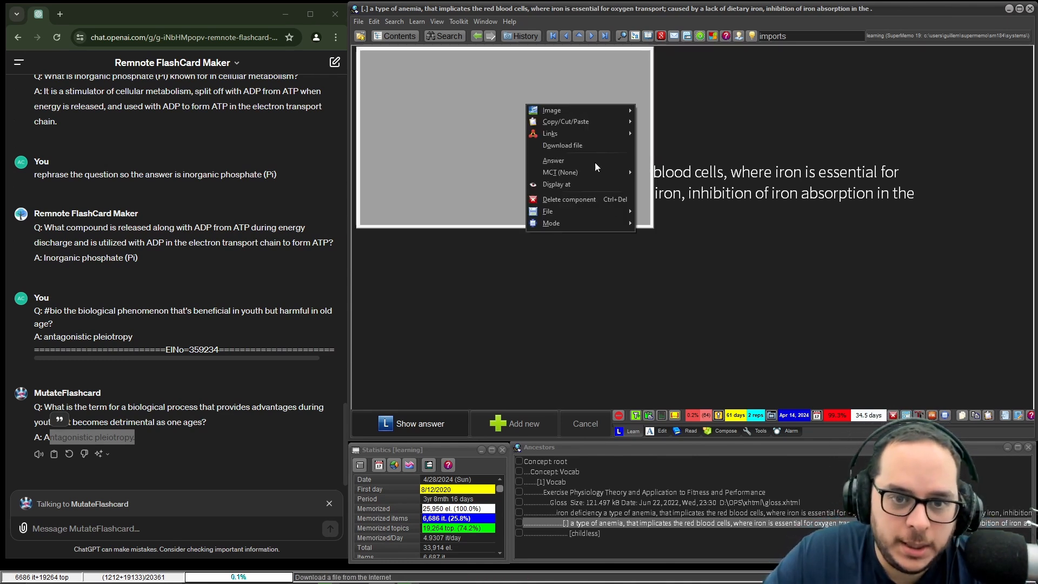
pyautogui.click(465, 316)
pyautogui.click(465, 316)
# Step: Examine the definition and the cause clauses in the anemia card's cloze question
pyautogui.click(476, 190)
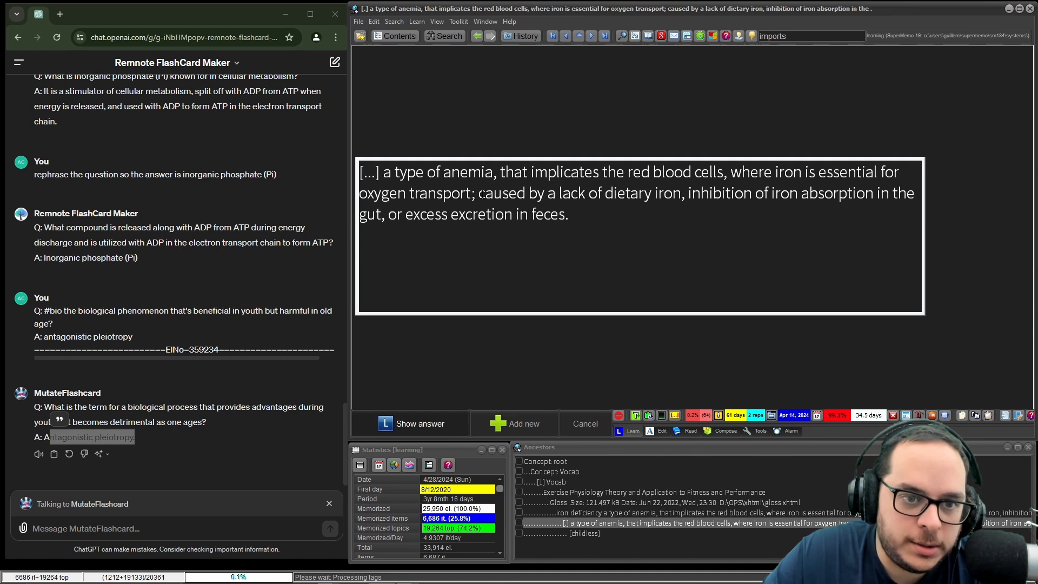
pyautogui.moveTo(478, 193); pyautogui.dragTo(572, 219)
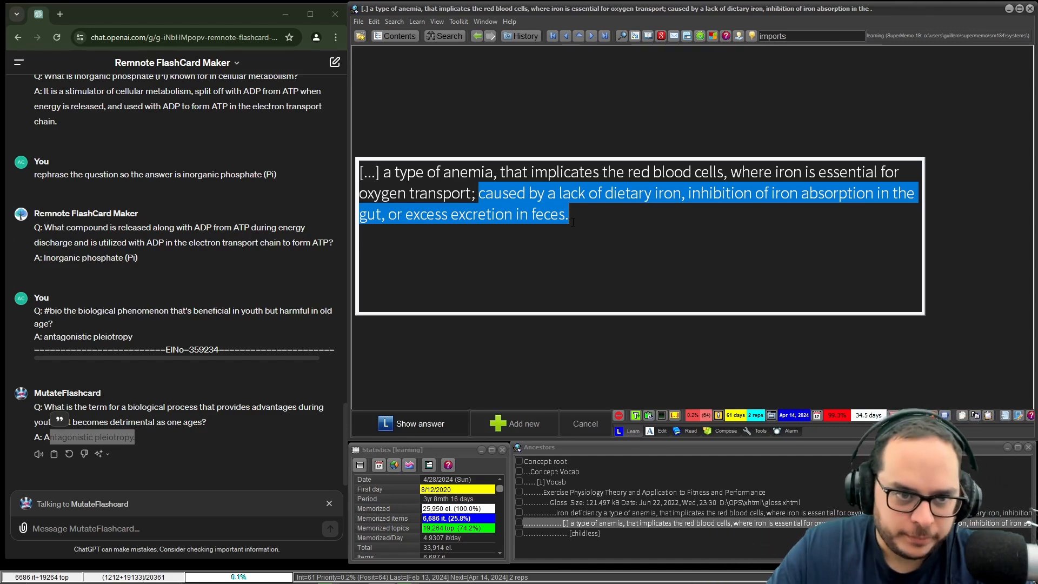
pyautogui.click(400, 172)
pyautogui.moveTo(476, 196); pyautogui.dragTo(382, 173)
pyautogui.moveTo(586, 227); pyautogui.dragTo(527, 215)
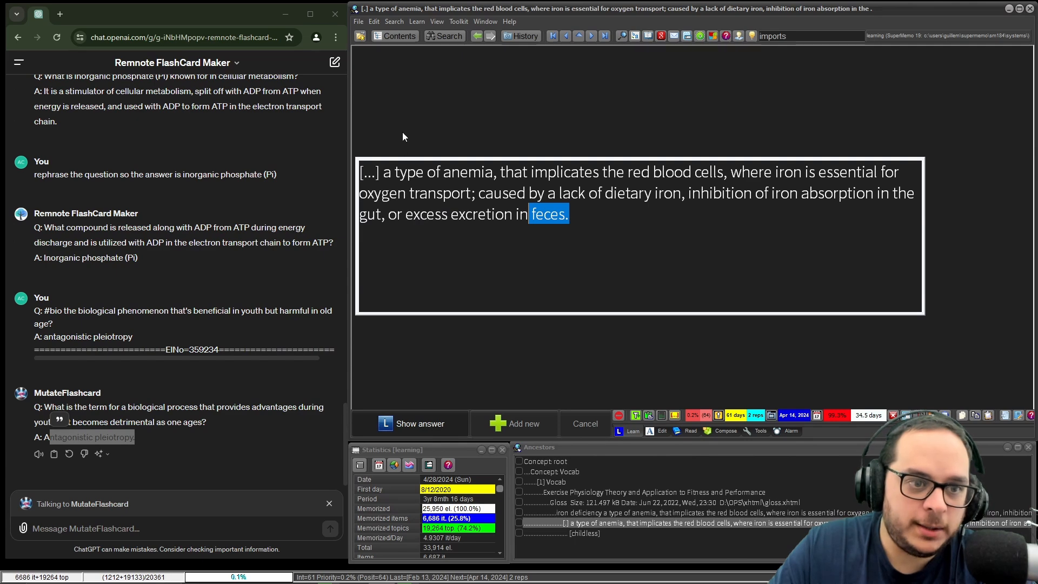
# Step: Copy the anemia card's question and answer and send them to Remnote FlashCard Maker
pyautogui.rightClick(358, 128)
pyautogui.click(378, 211)
pyautogui.click(250, 525)
pyautogui.hotkey('ctrl', 'v')
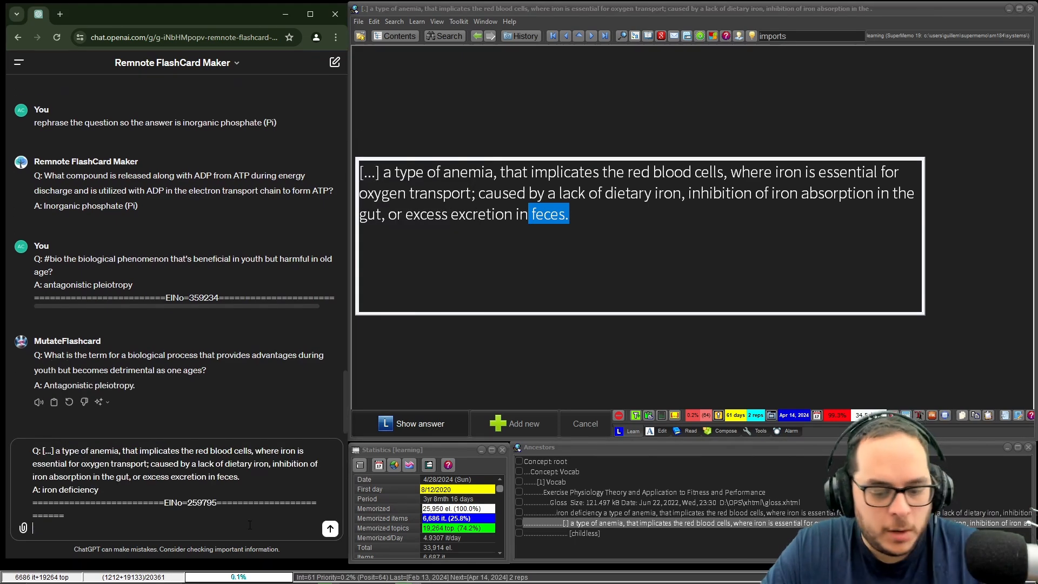
pyautogui.click(330, 527)
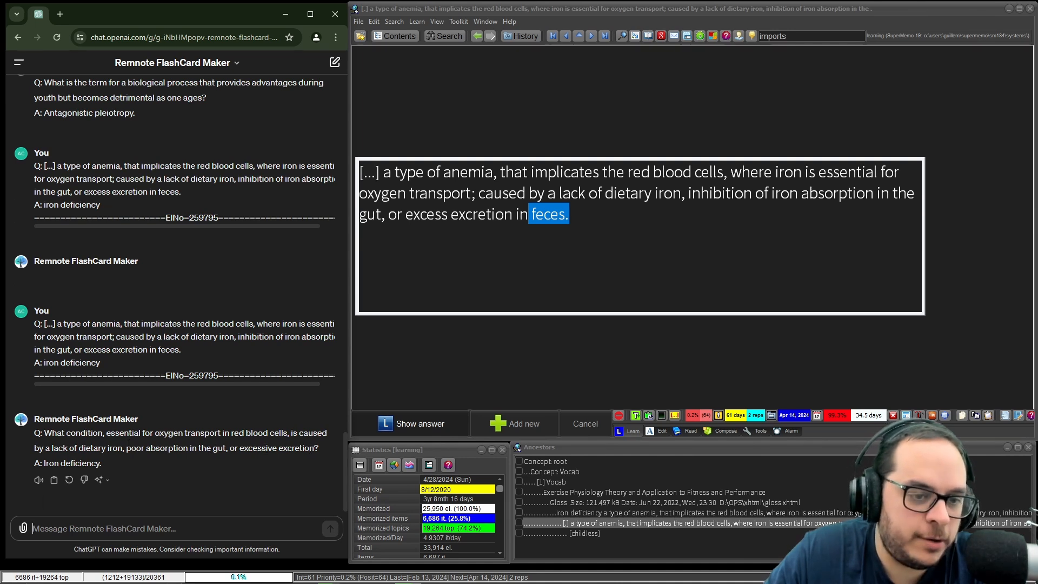
# Step: Reveal the anemia card's answer and paste the chat's rephrased question on a new line below the original cloze text
pyautogui.click(394, 425)
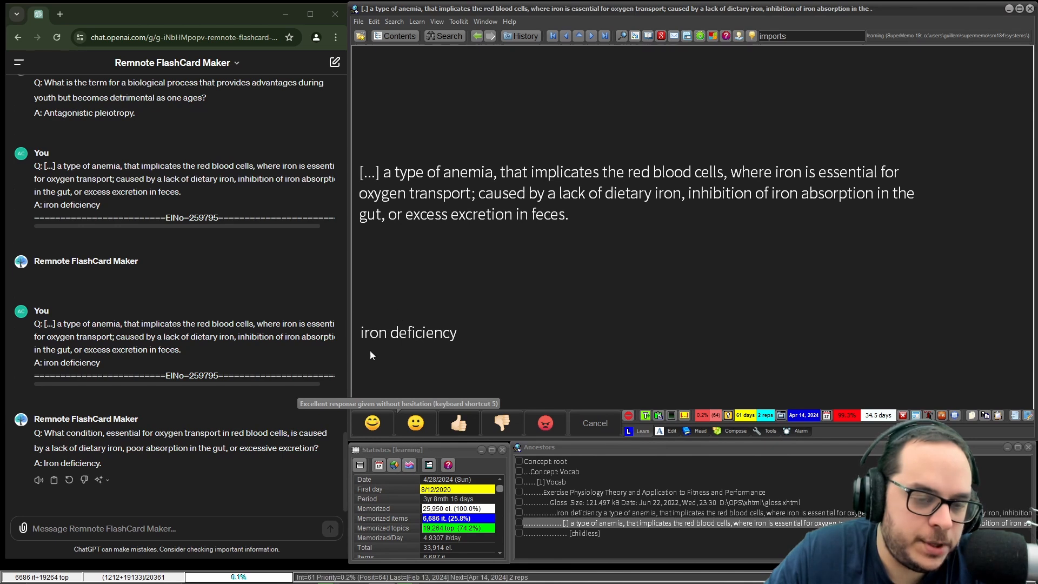
pyautogui.moveTo(319, 448); pyautogui.dragTo(45, 432)
pyautogui.hotkey('ctrl', 'c')
pyautogui.click(617, 278)
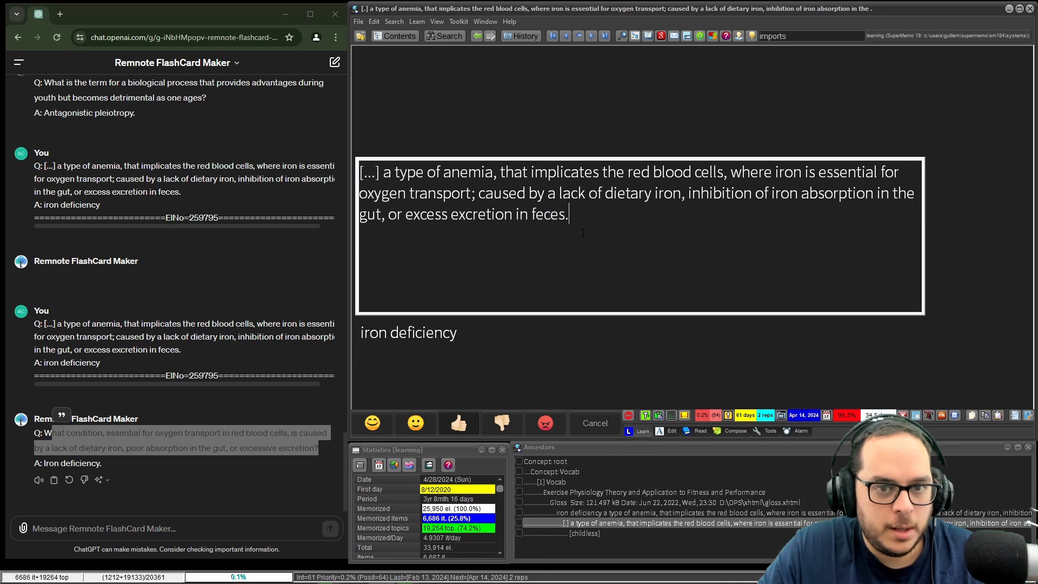
pyautogui.hotkey('ctrl', 'v')
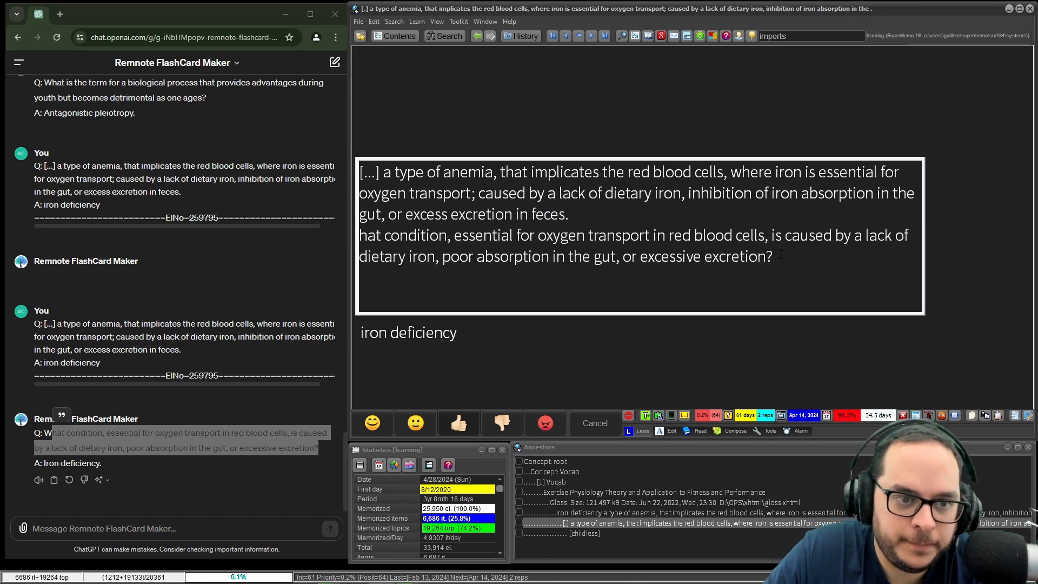
# Step: Restore the missing "W" of "What" in the pasted question and delete the original anemia cloze text above it
pyautogui.click(360, 235)
pyautogui.write('W')
pyautogui.moveTo(359, 230); pyautogui.dragTo(354, 153)
pyautogui.press('BackSpace')
pyautogui.press('Delete')
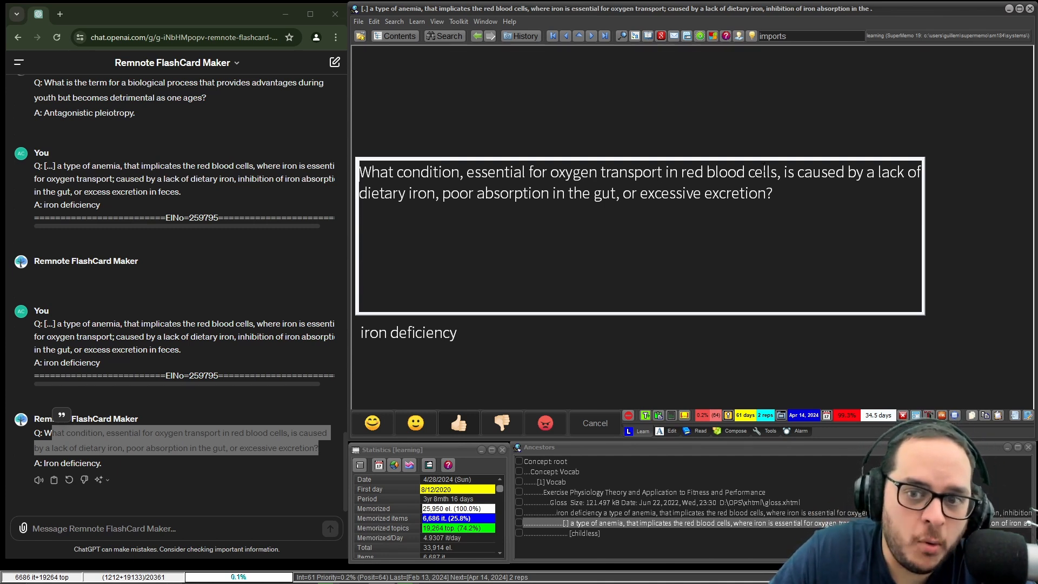
# Step: Remove "essential for oxygen transport in red blood cells" and its commas from the question, and finish editing the card
pyautogui.moveTo(777, 173); pyautogui.dragTo(465, 157)
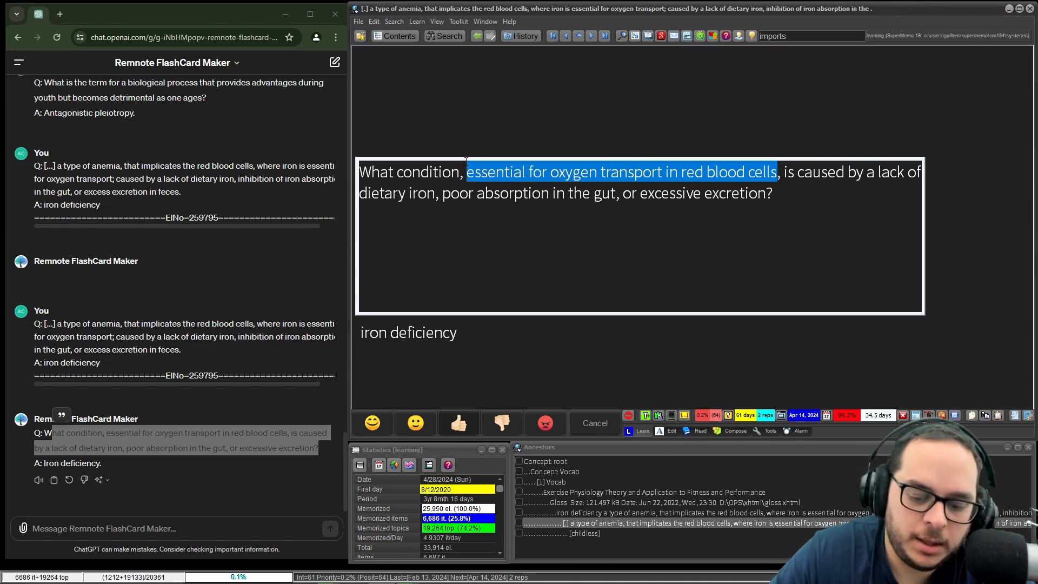
pyautogui.press('BackSpace')
pyautogui.press('BackSpace')
pyautogui.press('BackSpace')
pyautogui.press('Delete')
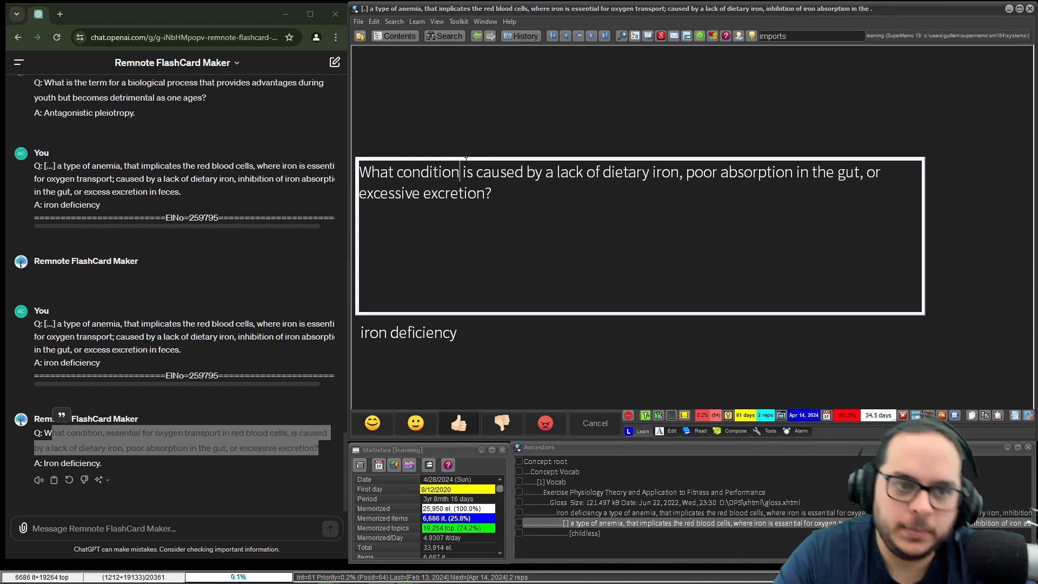
pyautogui.press('Escape')
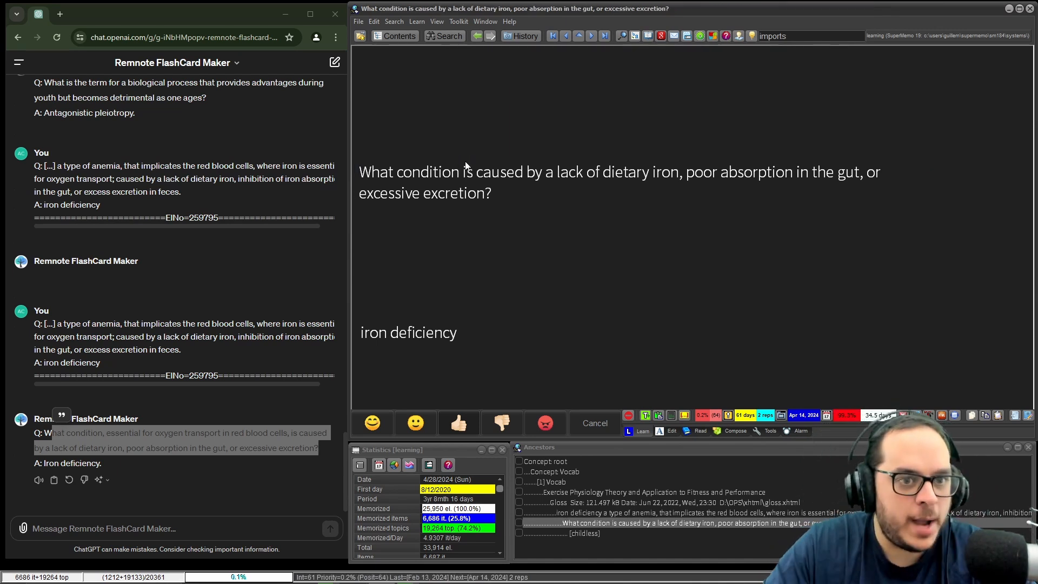
# Step: Grade the iron deficiency card as grade 3, accept the SuperMemo 18 interval of 2yr 6 days, and continue to the next card
pyautogui.click(458, 423)
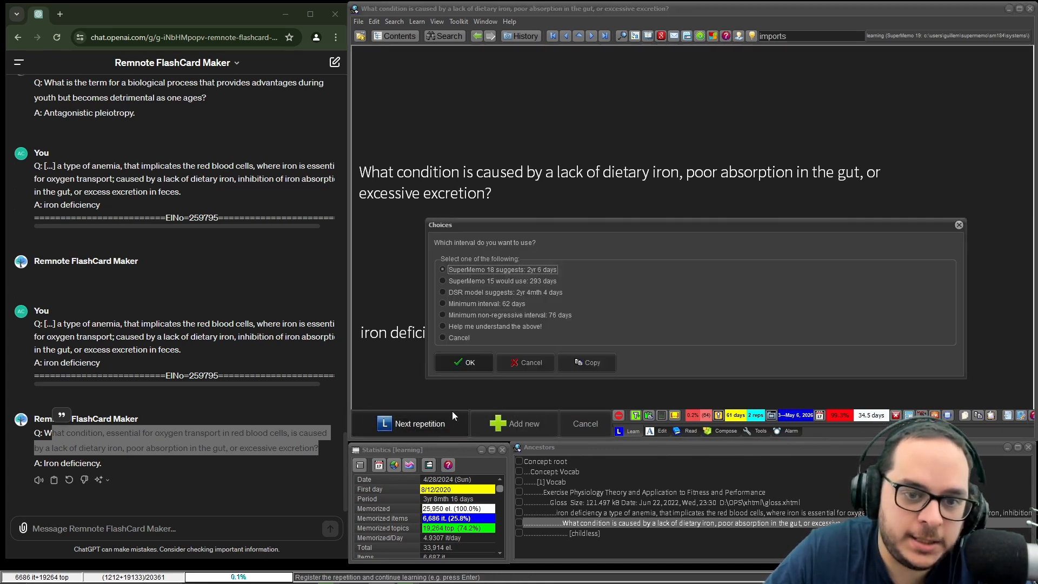
pyautogui.click(461, 364)
pyautogui.press('Return')
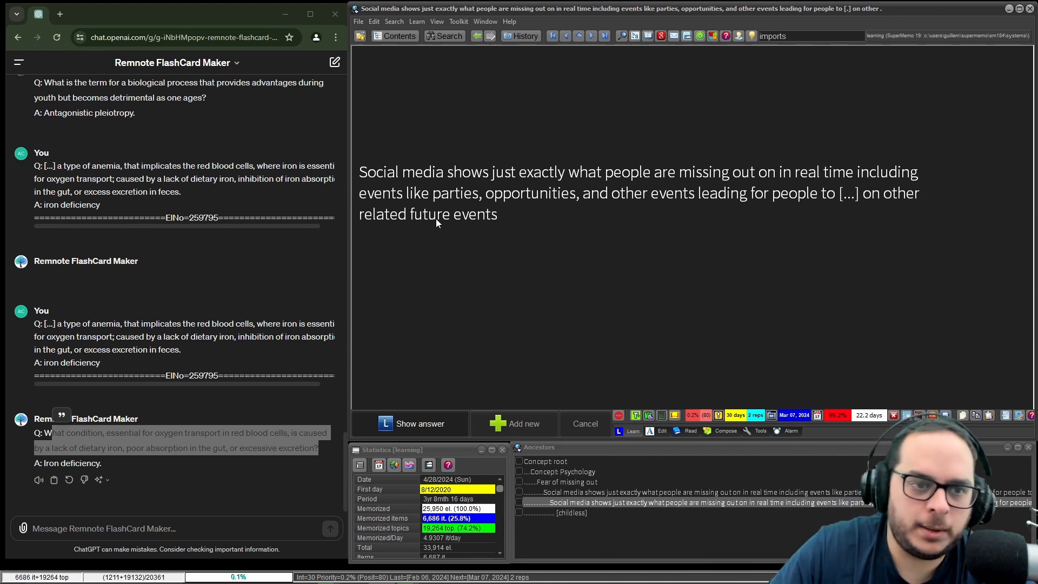
# Step: Reveal the social media card's answer and send its question and answer to Remnote FlashCard Maker
pyautogui.click(451, 417)
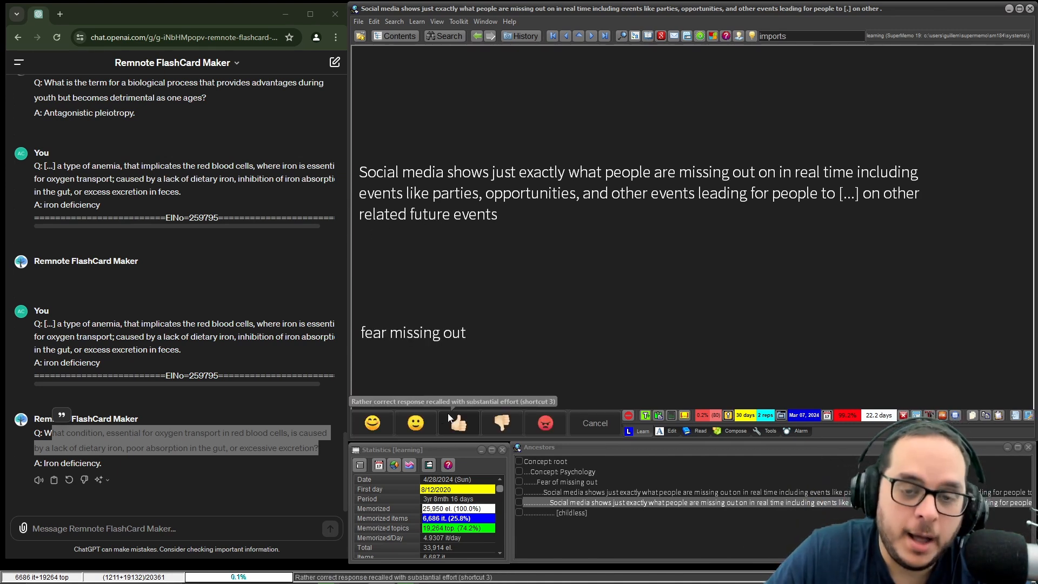
pyautogui.rightClick(360, 139)
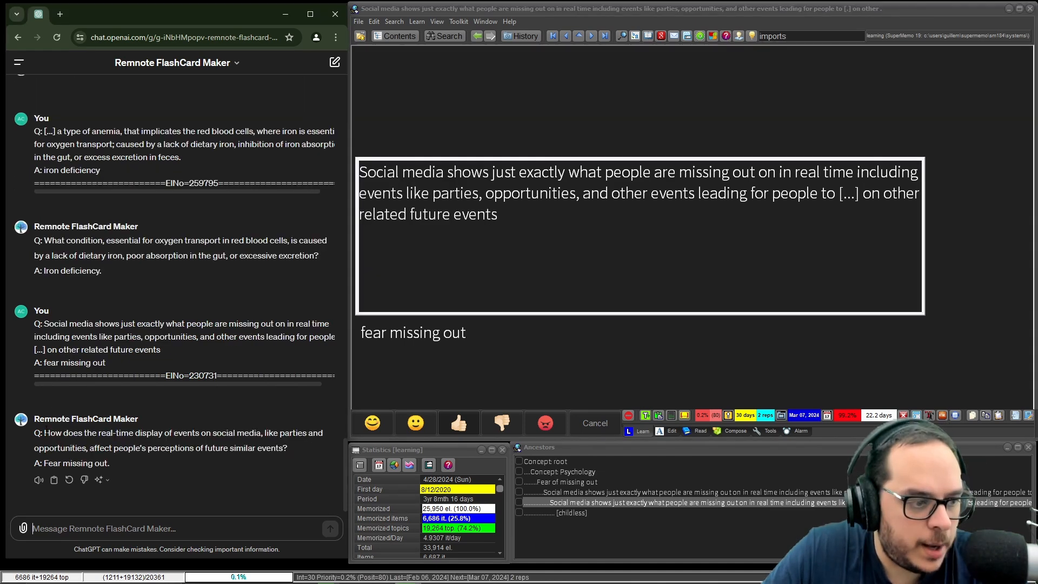
# Step: Copy the rephrased social media question from the chat into the card's question box, one blank line below the original text
pyautogui.moveTo(45, 432); pyautogui.dragTo(287, 448)
pyautogui.write("How does the real-time display of events on social media, like parties and opportunities, affect people's perceptions of future similar events?")
pyautogui.press('Up')
pyautogui.press('Up')
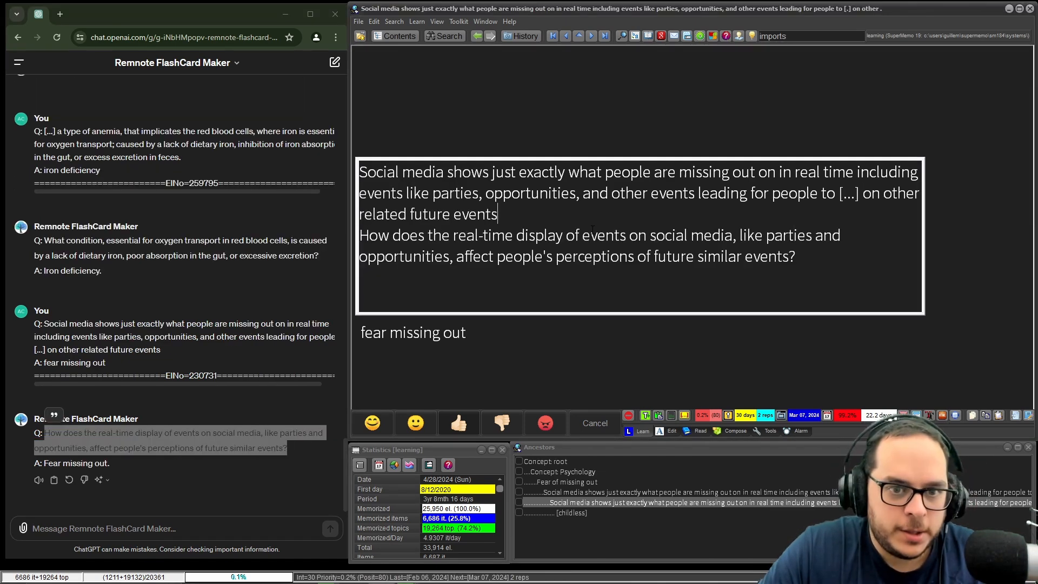
pyautogui.press('Return')
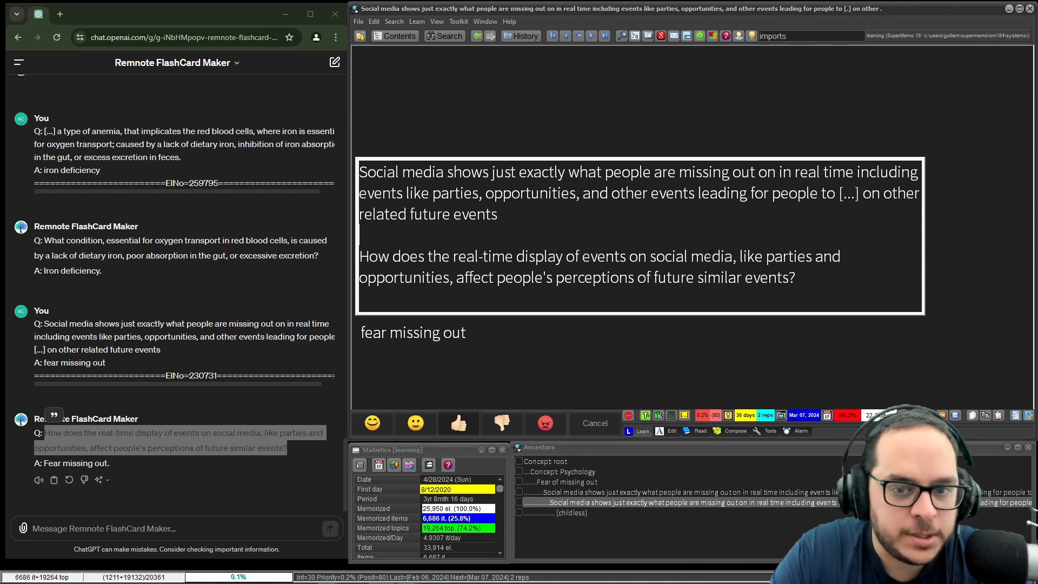
pyautogui.moveTo(819, 282); pyautogui.dragTo(635, 277)
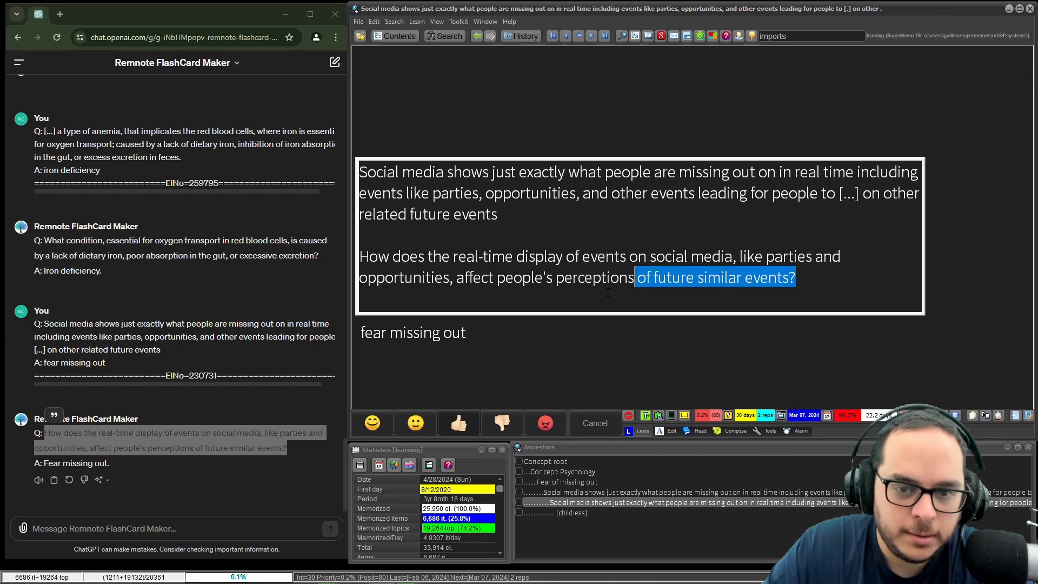
pyautogui.click(405, 276)
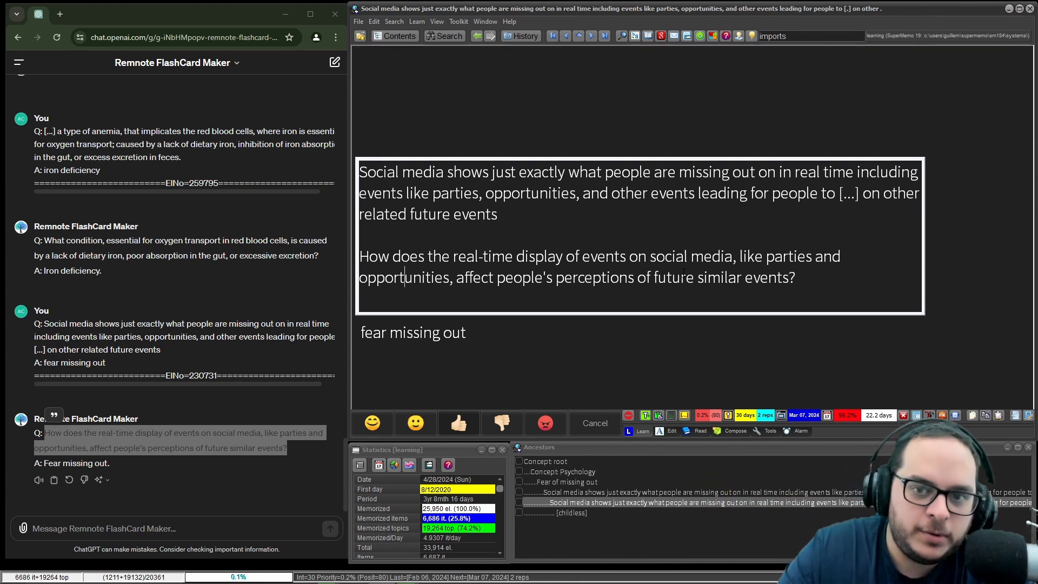
# Step: Delete the original cloze text and the blank line above the rephrased social media question in the card
pyautogui.tripleClick(839, 201)
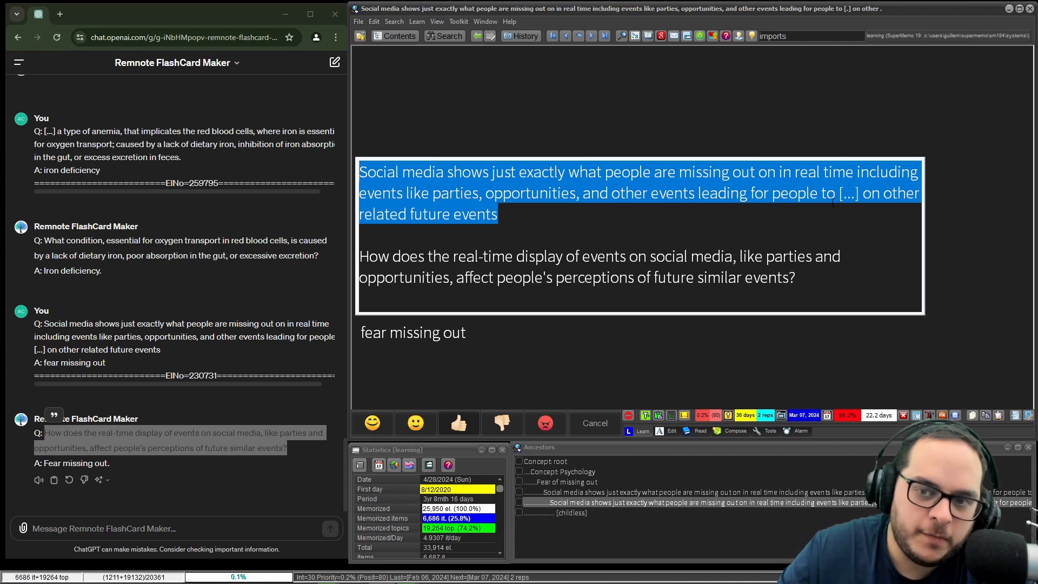
pyautogui.click(822, 177)
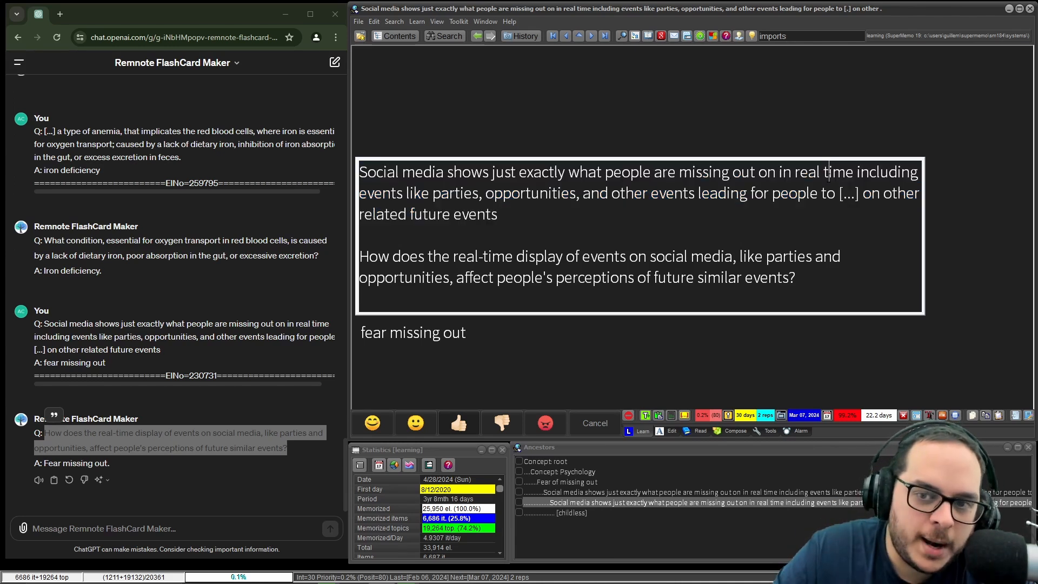
pyautogui.moveTo(837, 213); pyautogui.dragTo(348, 169)
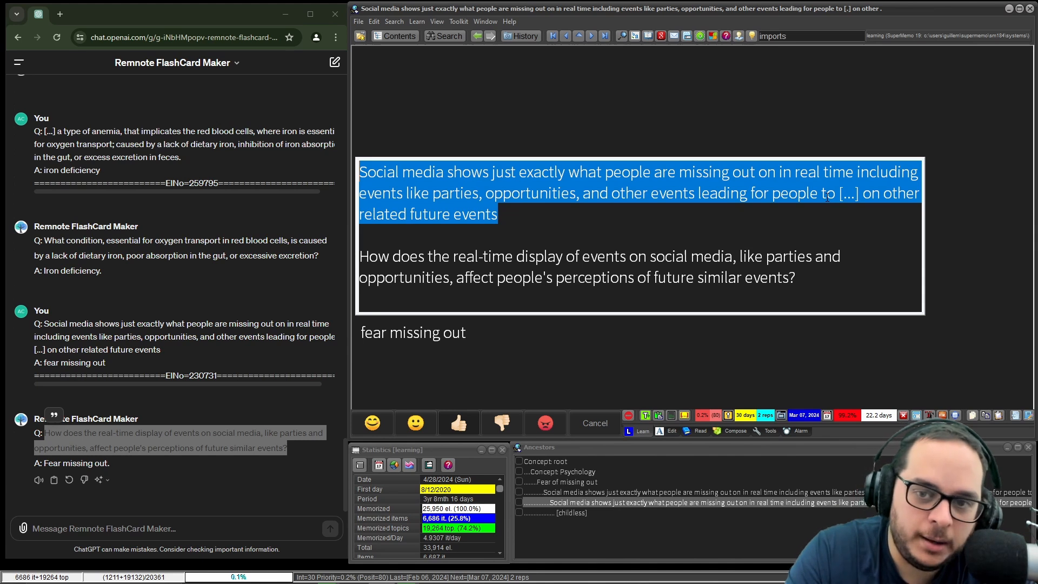
pyautogui.click(505, 234)
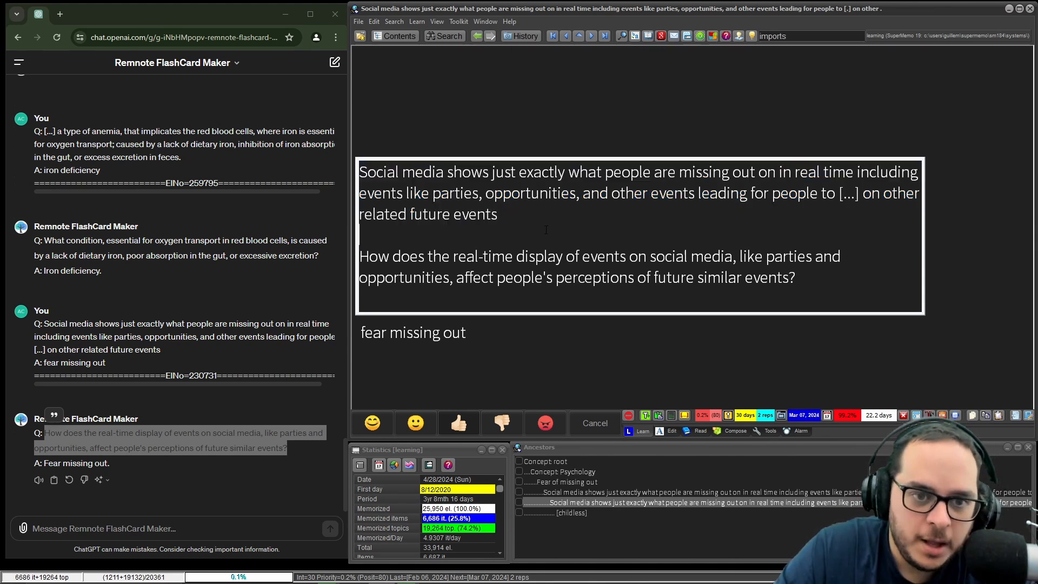
pyautogui.moveTo(504, 215); pyautogui.dragTo(301, 142)
pyautogui.press('Delete')
pyautogui.press('Delete')
pyautogui.press('Delete')
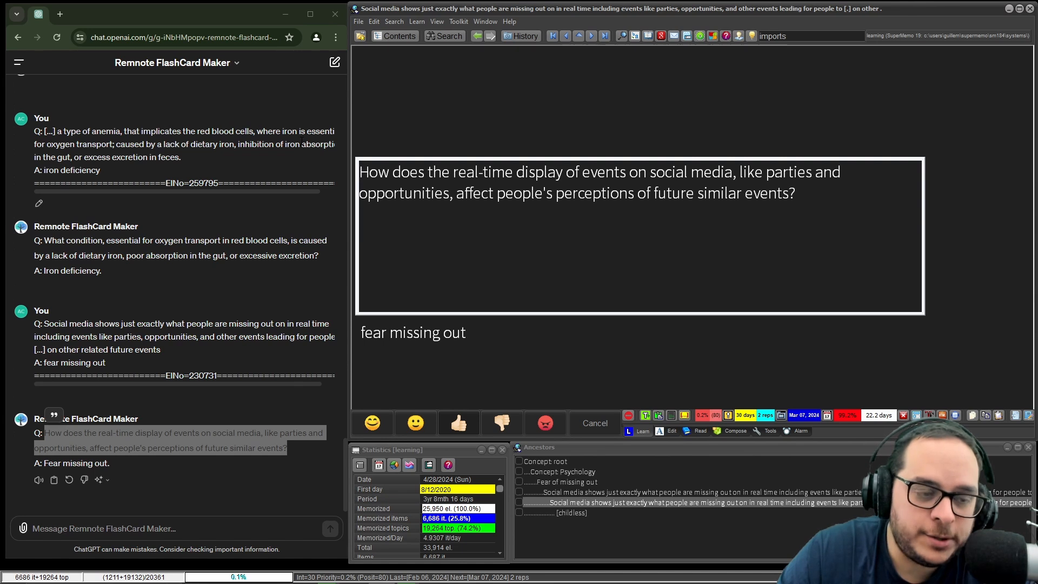
# Step: Compare the original social media wording in the chat with the rephrased question in the card, especially the part on people's perceptions
pyautogui.moveTo(161, 349); pyautogui.dragTo(216, 337)
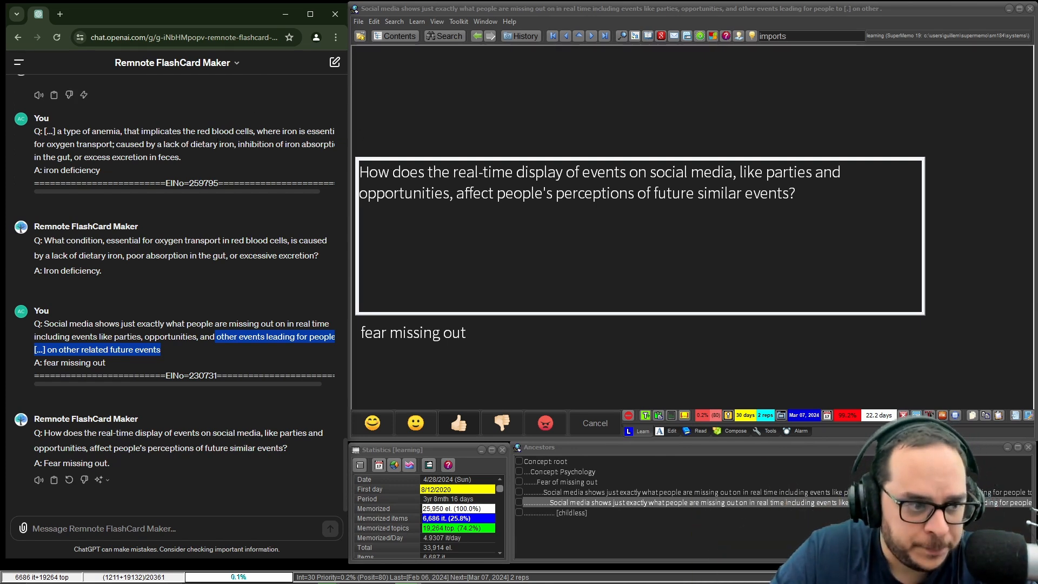
pyautogui.click(185, 323)
pyautogui.moveTo(187, 324); pyautogui.dragTo(285, 324)
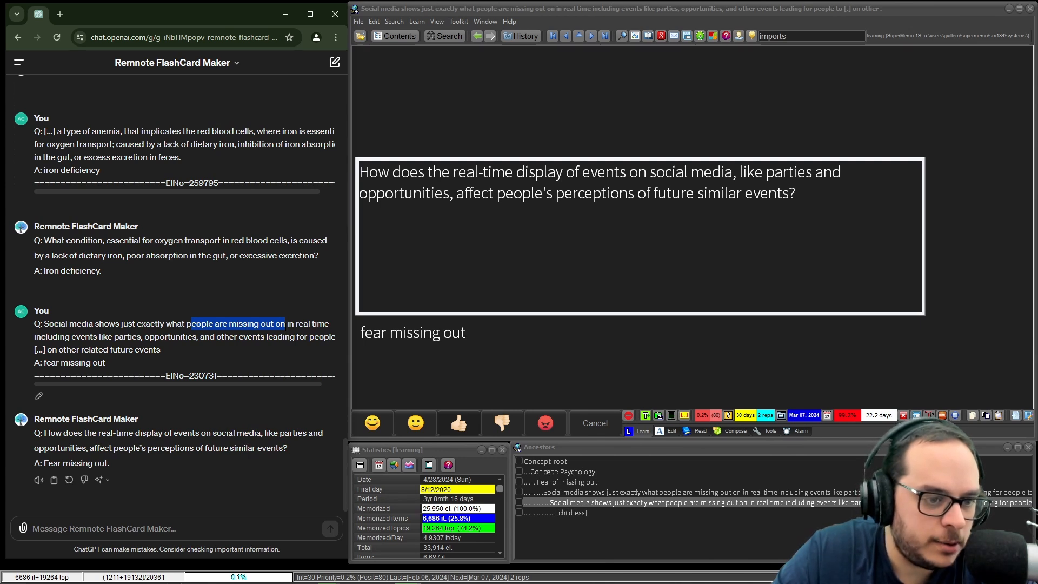
pyautogui.click(422, 192)
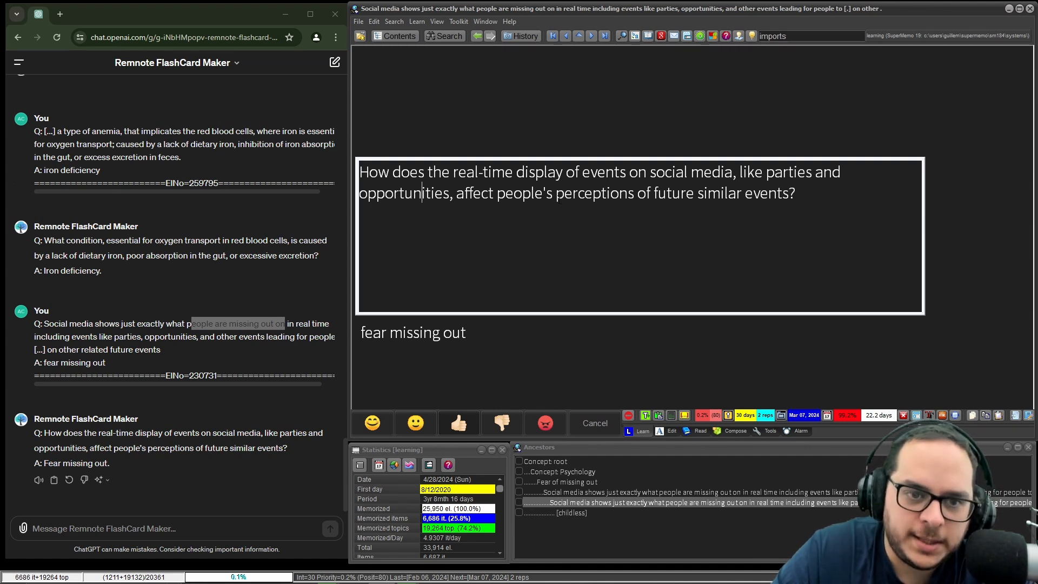
pyautogui.moveTo(450, 194); pyautogui.dragTo(760, 203)
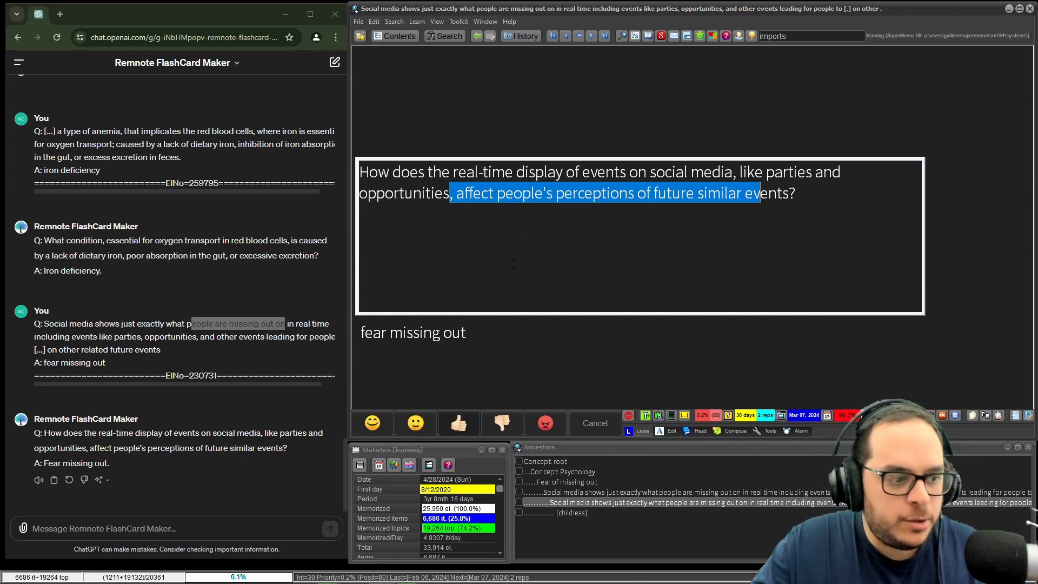
# Step: Send the card's question and answer to MutateFlashcard, asking it to rephrase the question so it starts with "affect people's perceptions"
pyautogui.click(241, 533)
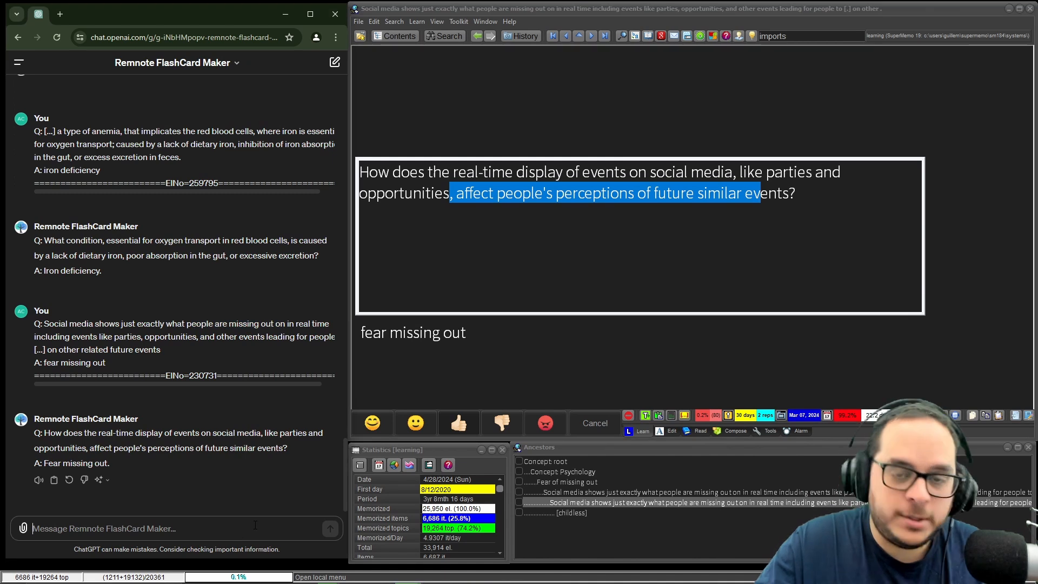
pyautogui.write('@')
pyautogui.press('Down')
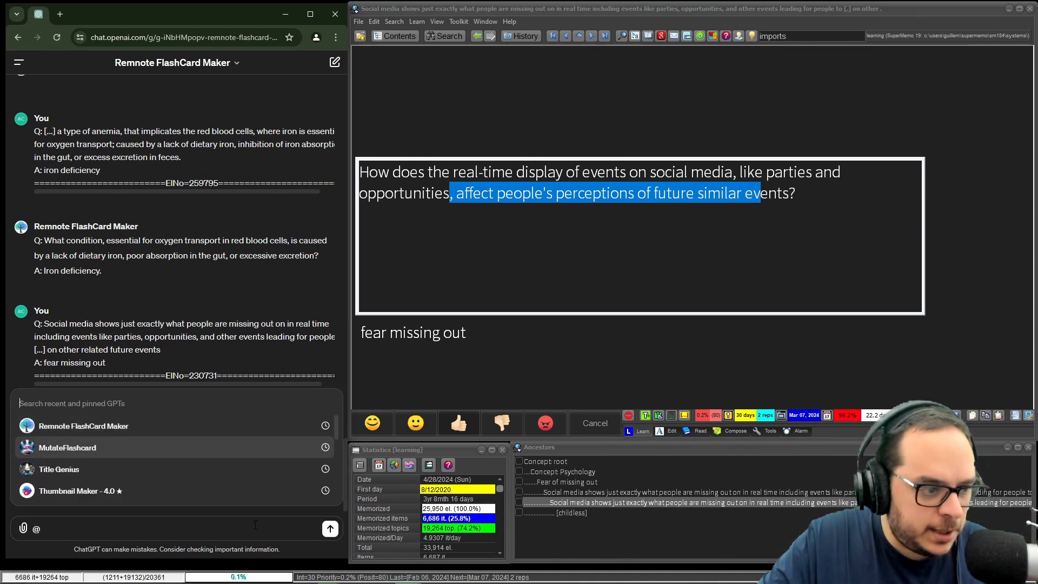
pyautogui.press('Return')
pyautogui.write('andrepgrase')
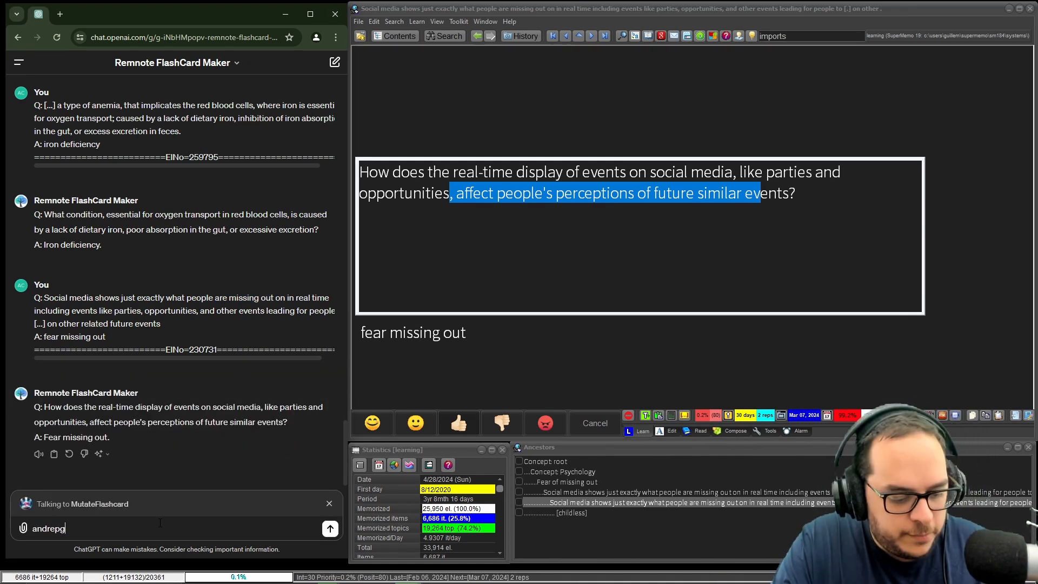
pyautogui.write('e qu')
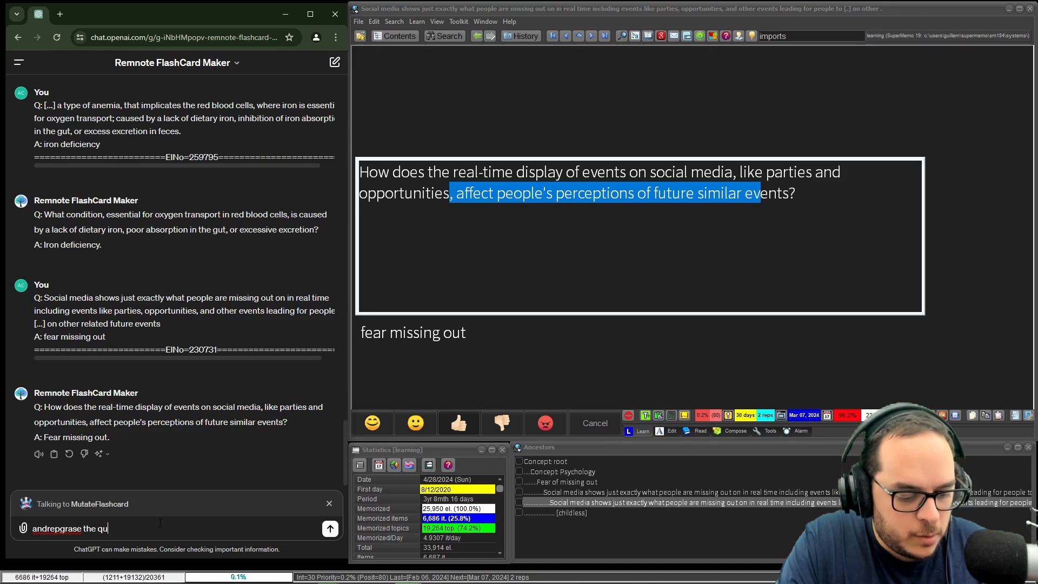
pyautogui.write('estion so it starts wi')
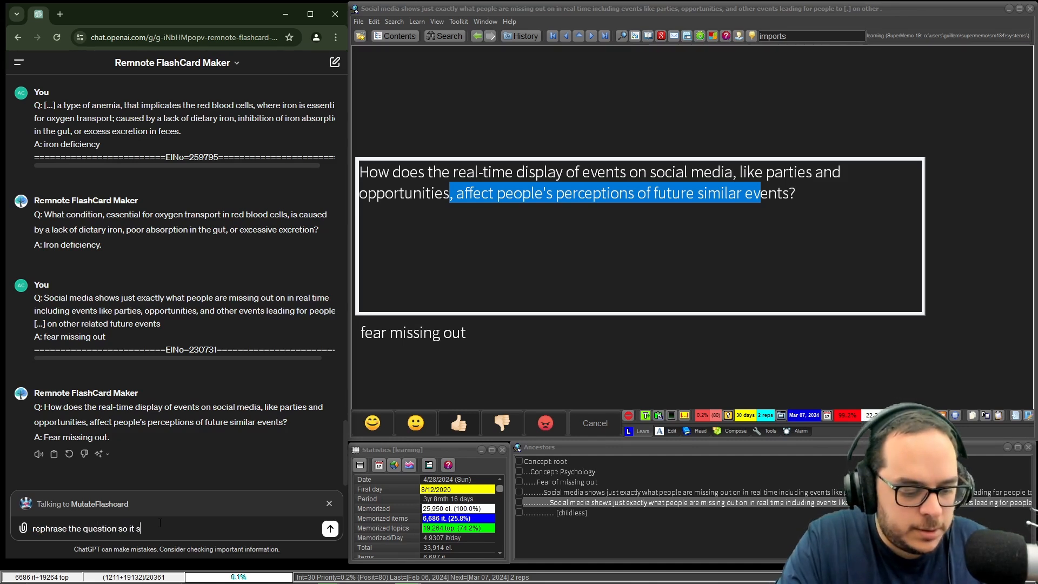
pyautogui.write('th')
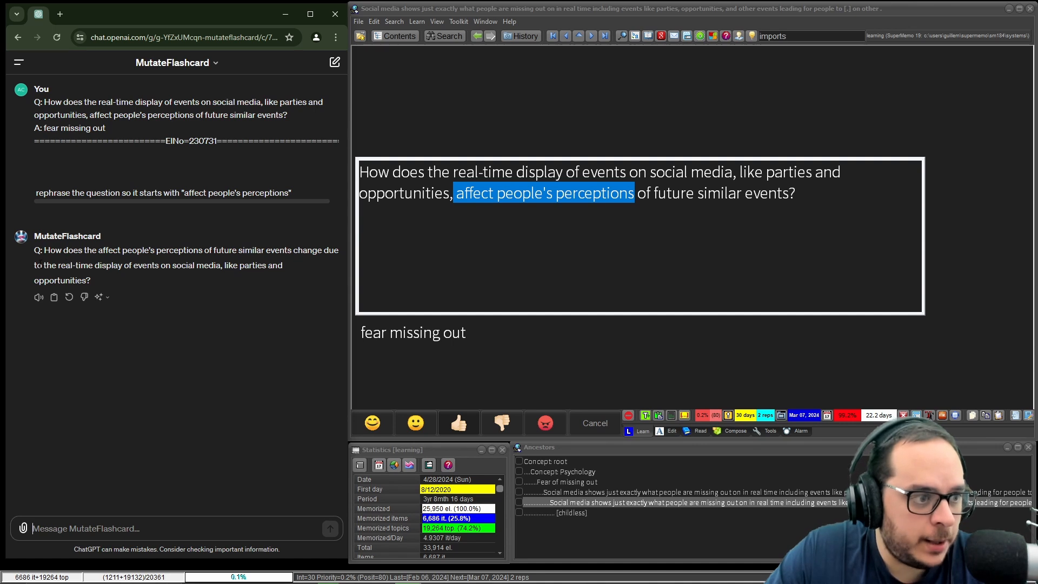
# Step: Copy MutateFlashcard's reply into the card's question box, one blank line below the existing question
pyautogui.moveTo(45, 250)
pyautogui.mouseDown()
pyautogui.moveTo(95, 251)
pyautogui.moveTo(63, 251)
pyautogui.mouseUp()
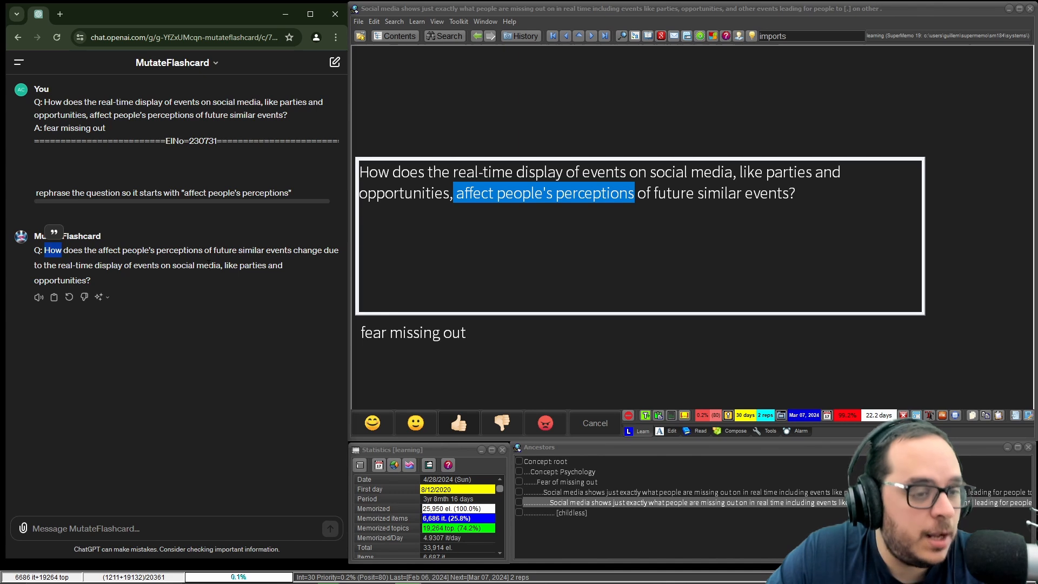
pyautogui.click(54, 297)
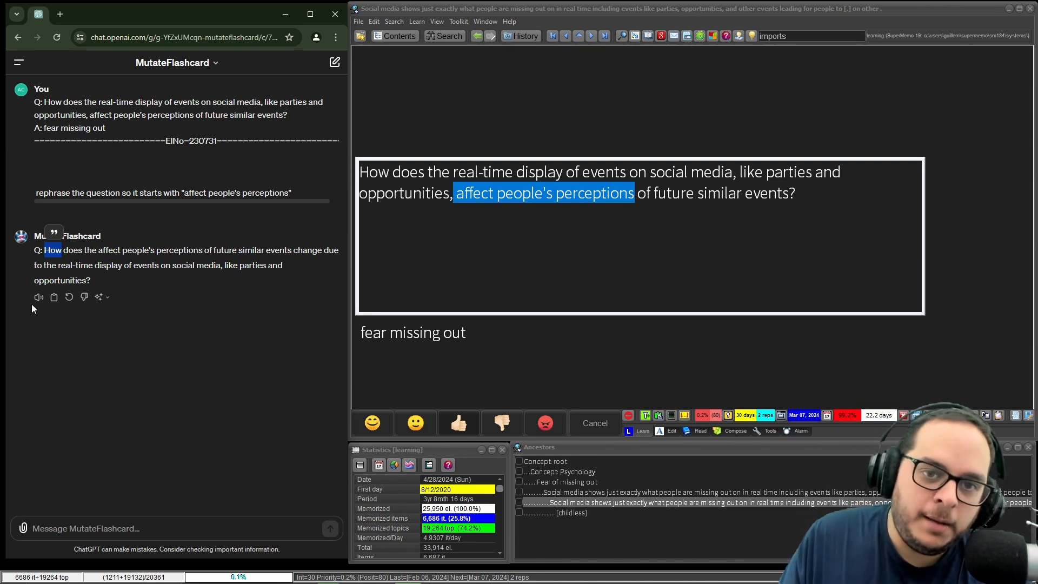
pyautogui.click(654, 126)
pyautogui.hotkey('ctrl', 'v')
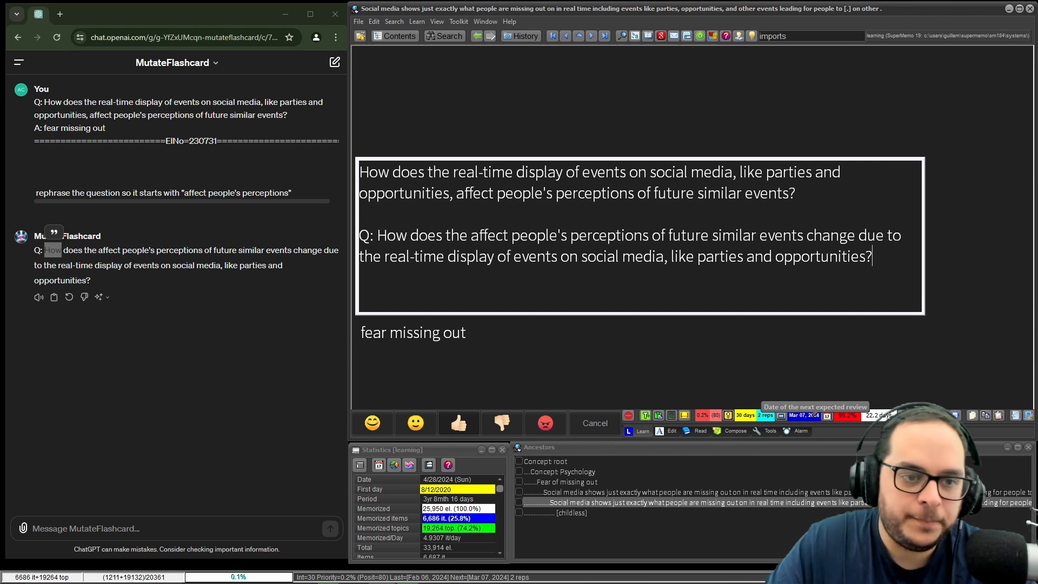
# Step: Delete the earlier question, the blank line and the "Q:" prefix so only MutateFlashcard's wording stays in the question box
pyautogui.press('Up')
pyautogui.press('Up')
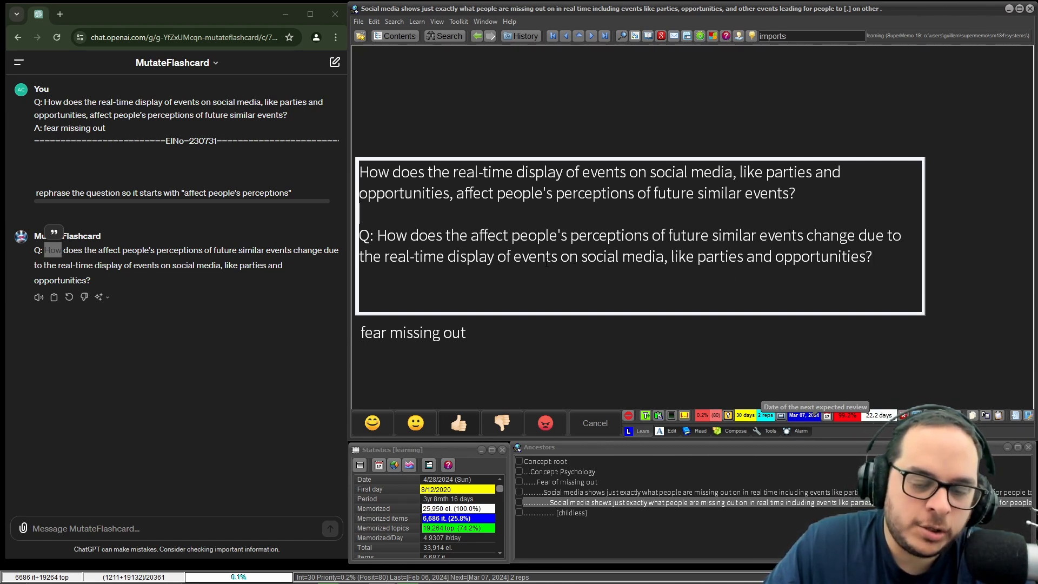
pyautogui.moveTo(706, 257); pyautogui.dragTo(840, 258)
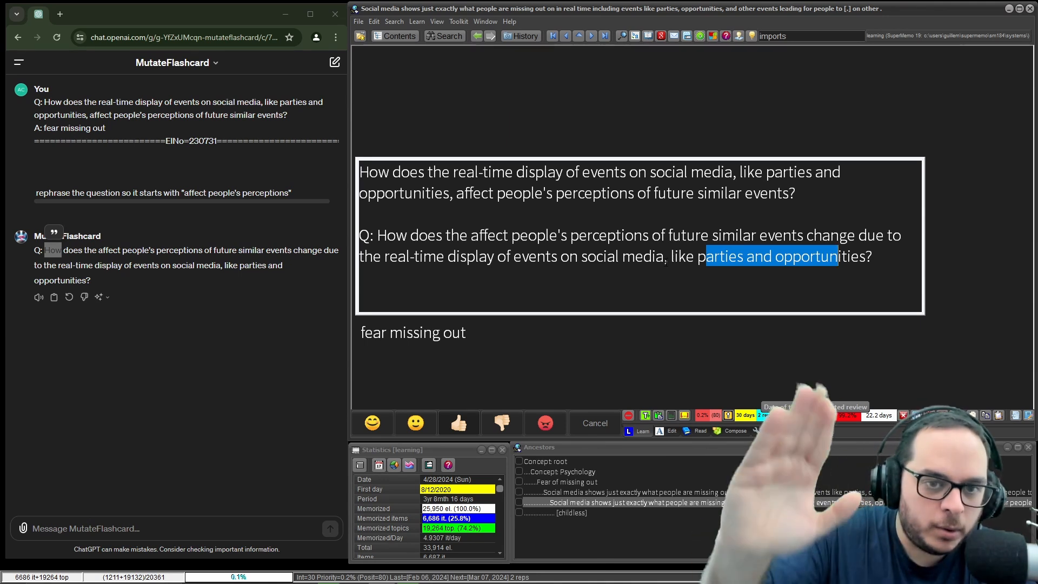
pyautogui.click(543, 222)
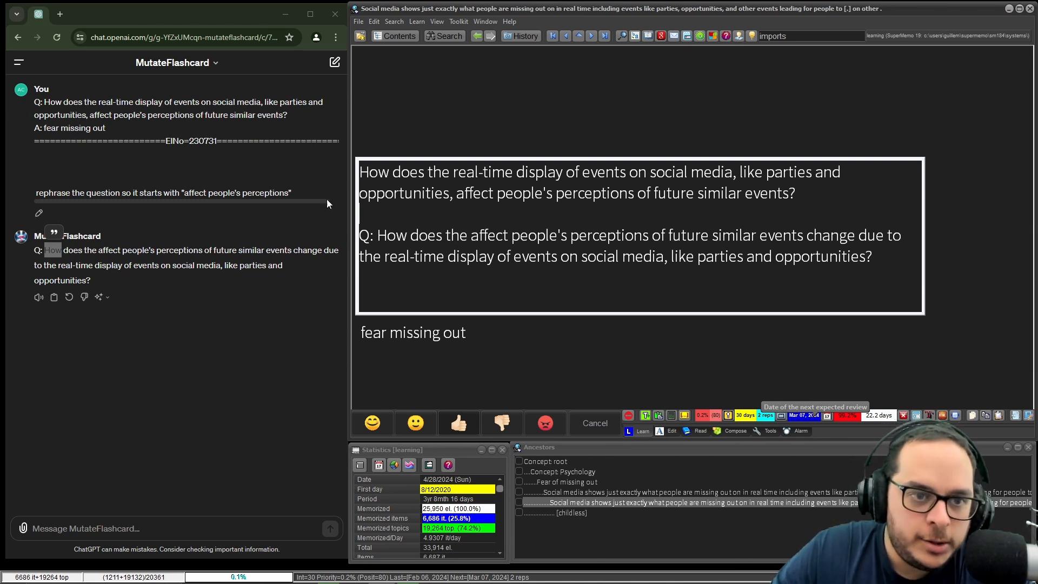
pyautogui.moveTo(798, 194); pyautogui.dragTo(364, 137)
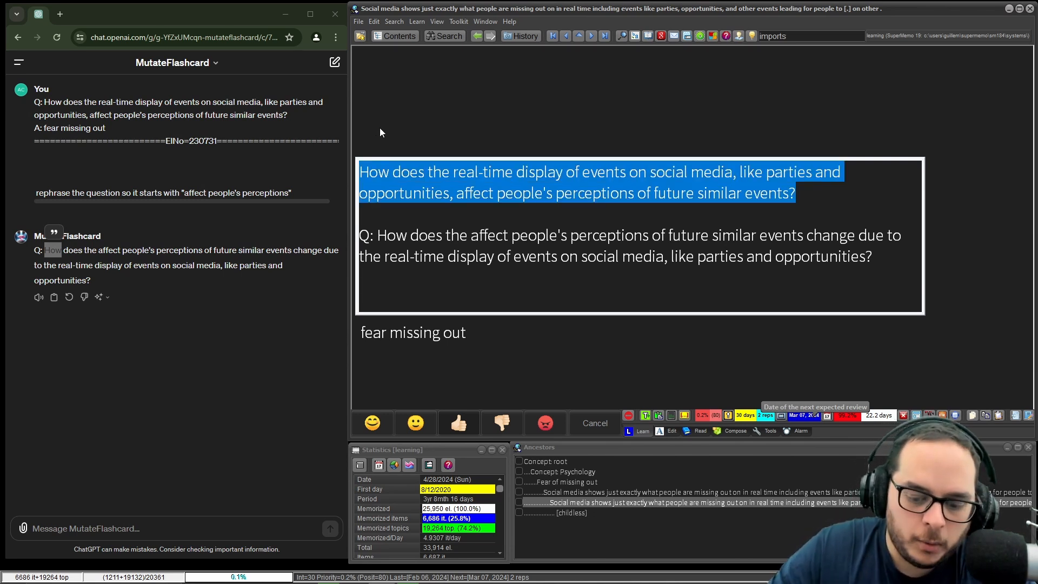
pyautogui.press('Delete')
pyautogui.press('Delete')
pyautogui.press('Delete')
pyautogui.press('Delete')
pyautogui.press('Delete')
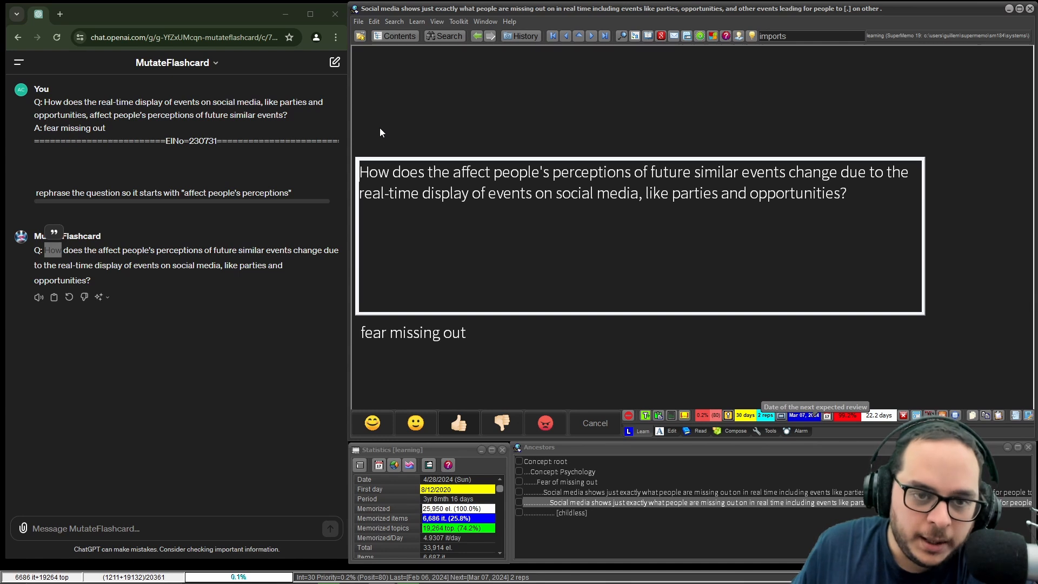
# Step: Read through the new question's wording, from people's perceptions to the real-time display of events on social media
pyautogui.click(461, 192)
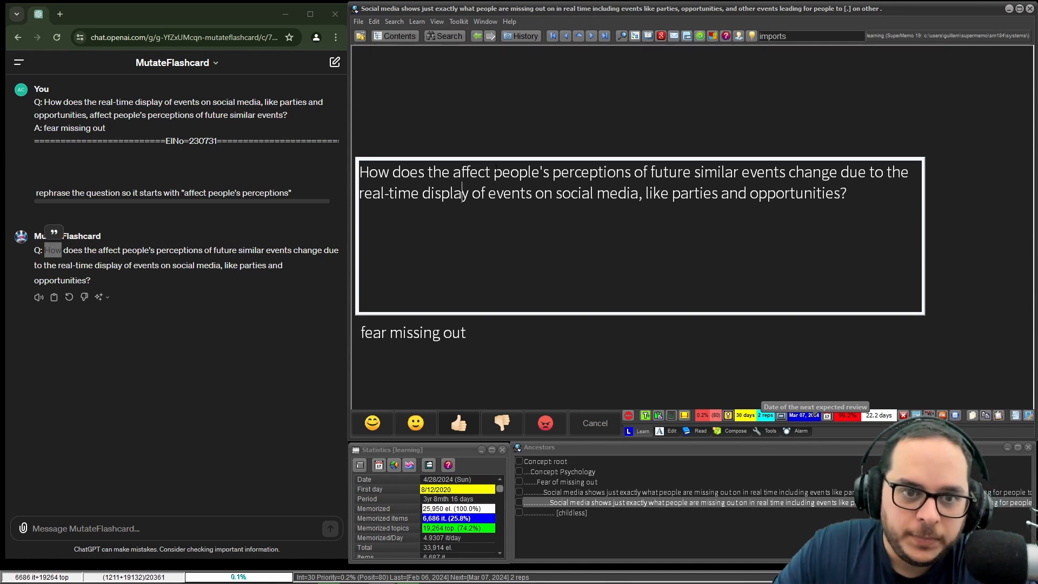
pyautogui.moveTo(485, 171); pyautogui.dragTo(626, 162)
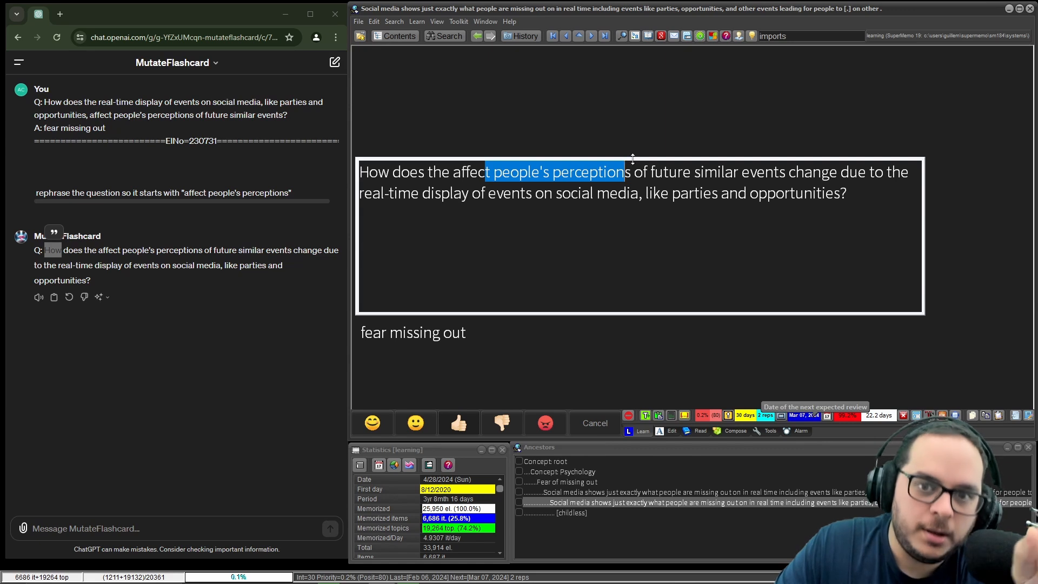
pyautogui.moveTo(663, 172); pyautogui.dragTo(683, 173)
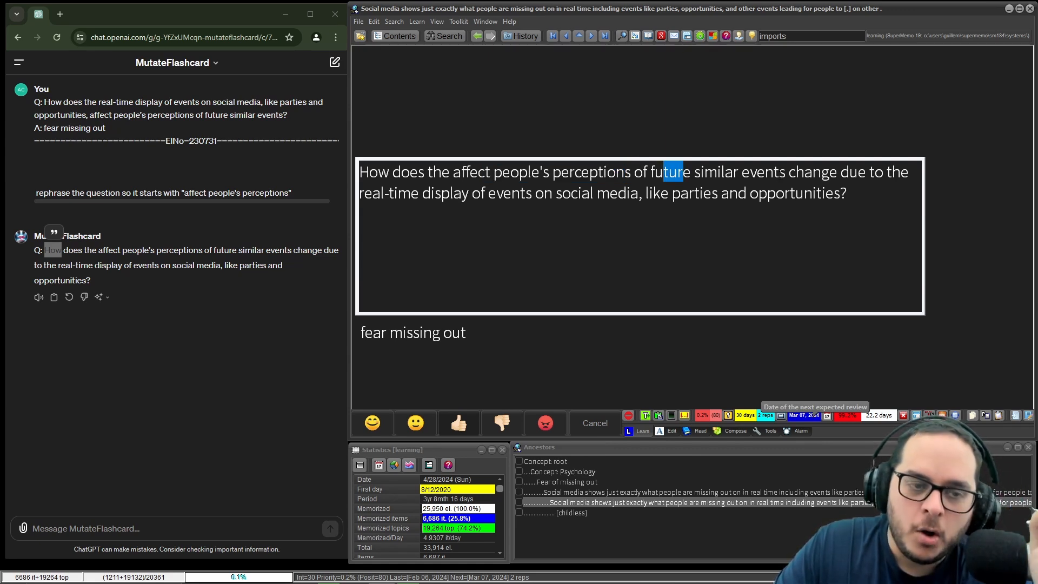
pyautogui.moveTo(395, 193); pyautogui.dragTo(611, 196)
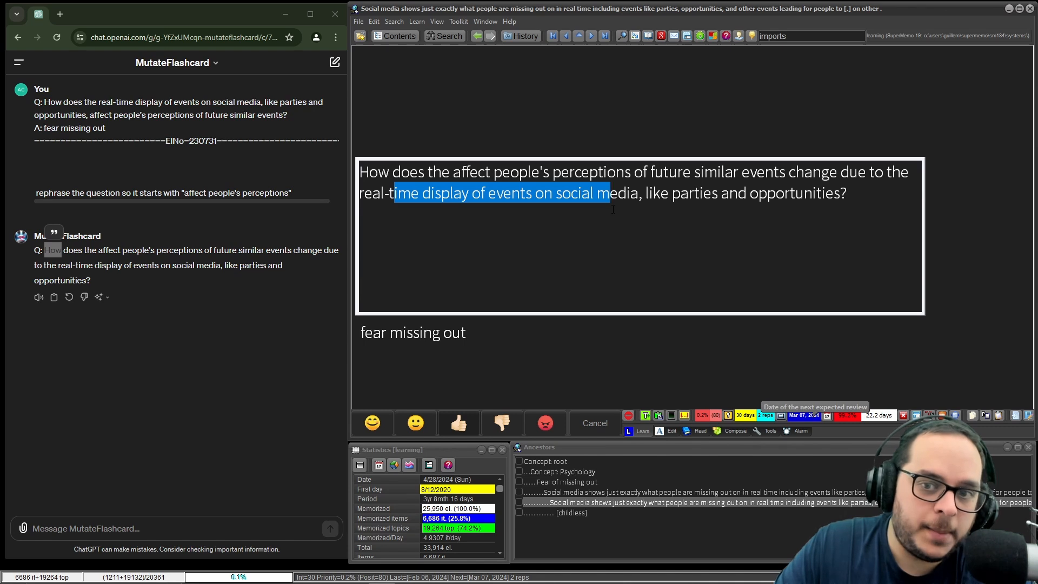
pyautogui.moveTo(614, 210); pyautogui.dragTo(848, 199)
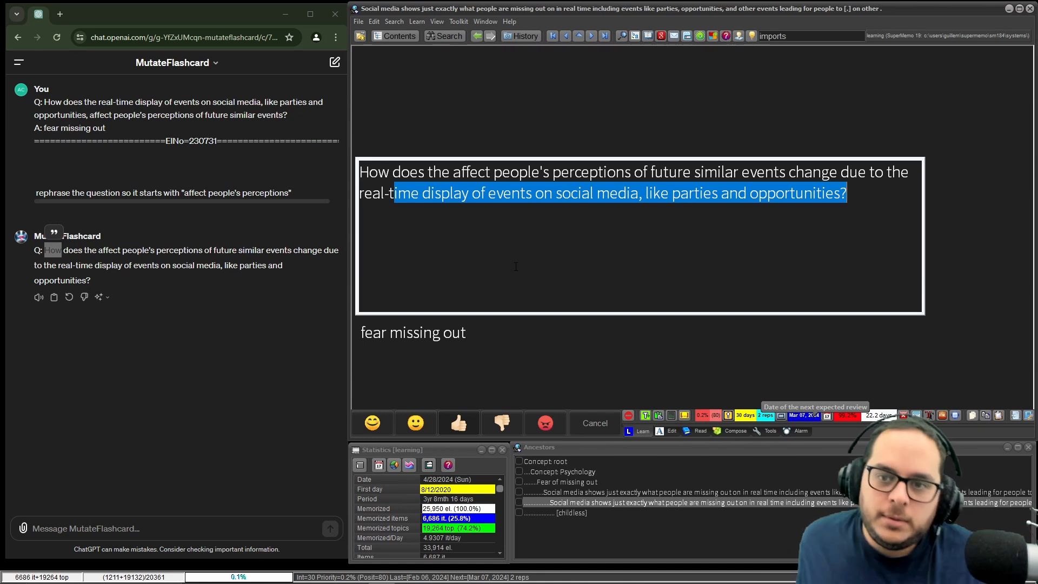
# Step: Finish editing the social media card, grade it with the thumbs-up rating, and continue to the next repetition
pyautogui.press('Escape')
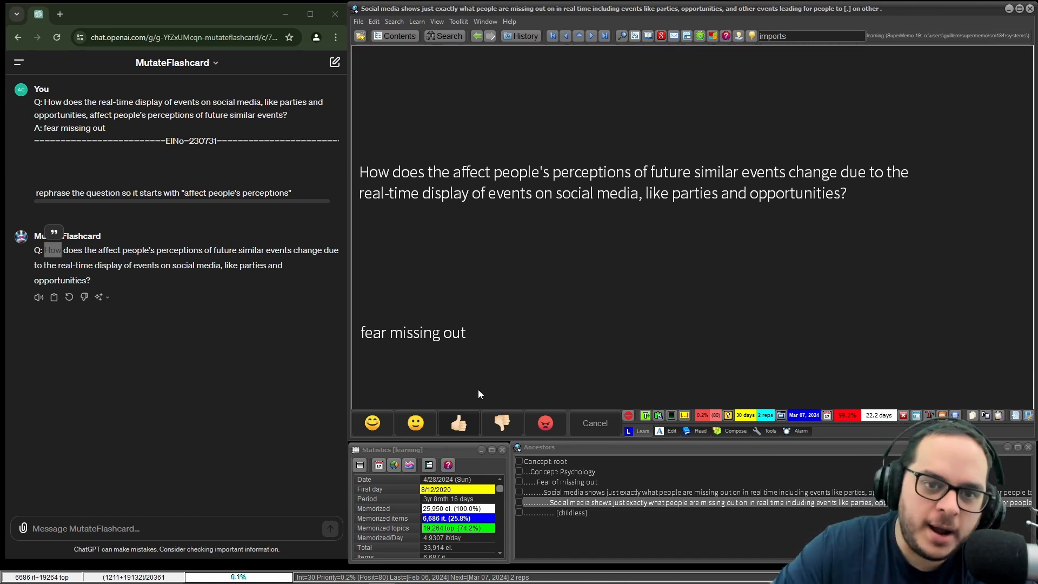
pyautogui.click(459, 422)
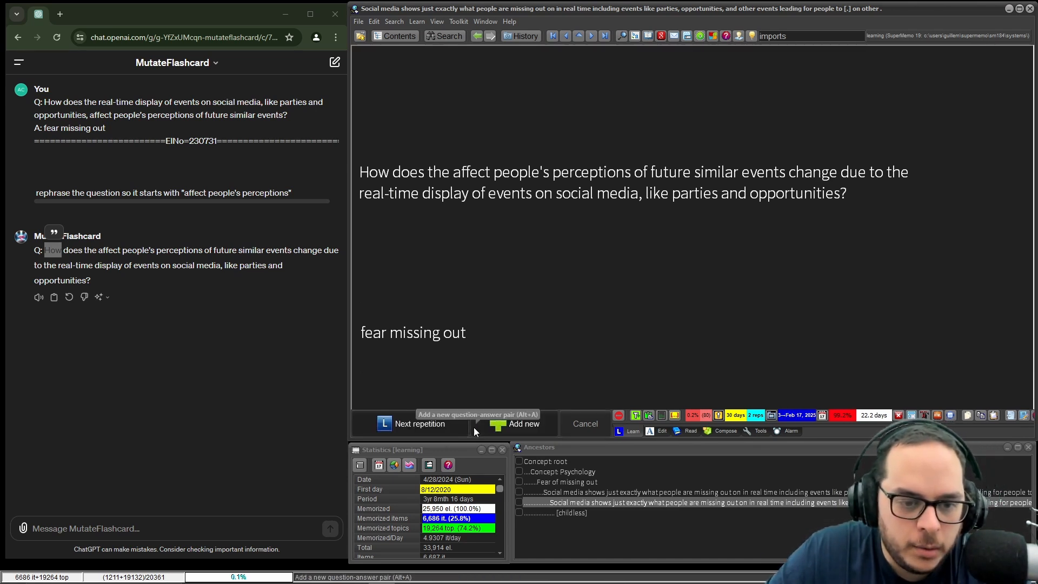
pyautogui.click(473, 427)
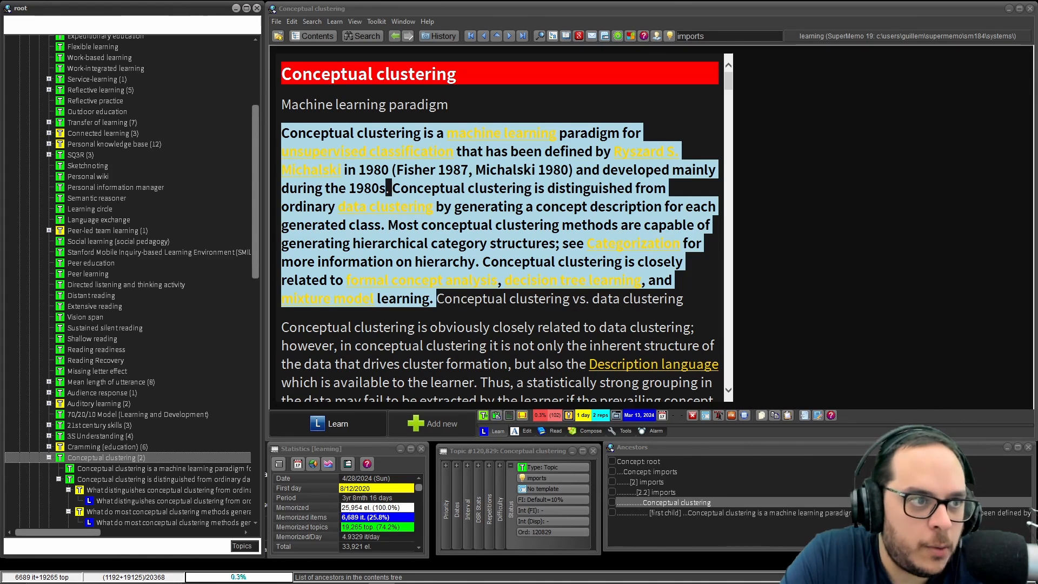